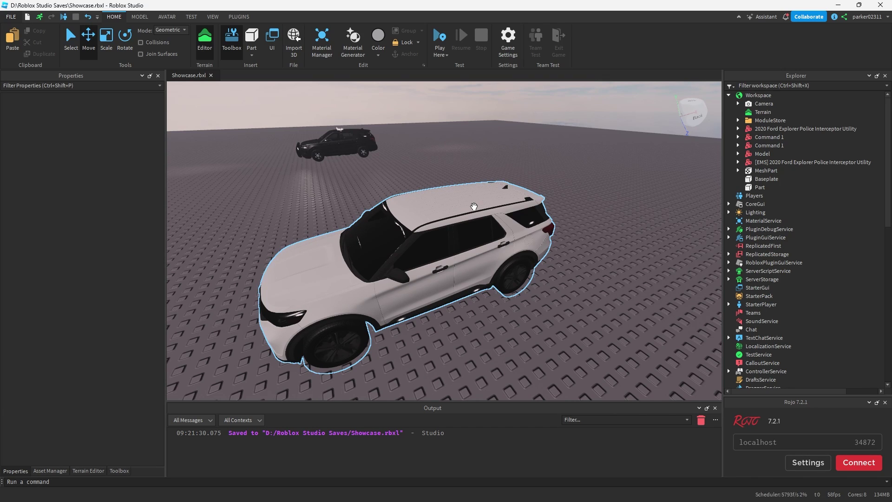
- Expand the police SUV model down through Body and Lightbar to its ModuleStore folder
left_click(474, 206)
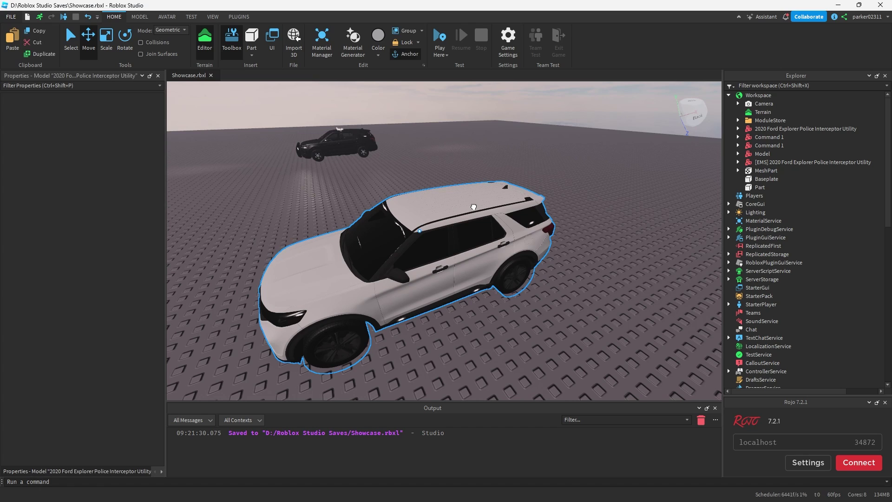
left_click(738, 129)
left_click(747, 154)
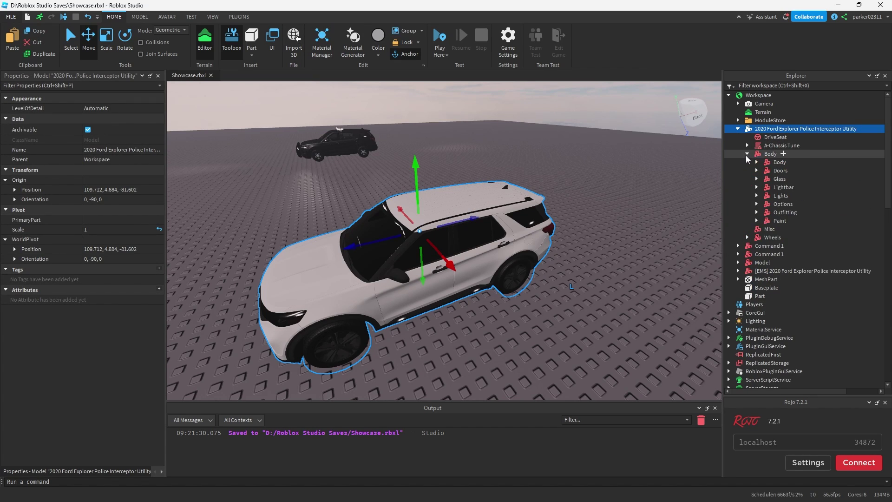
left_click(757, 187)
left_click(765, 196)
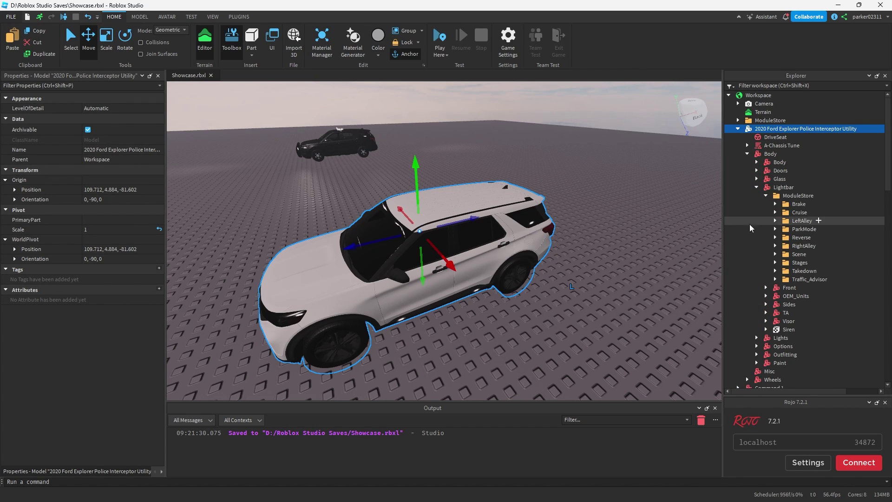
- Inspect the Brake, Reverse and ParkMode folders in ModuleStore, then clear the selection
left_click(796, 204)
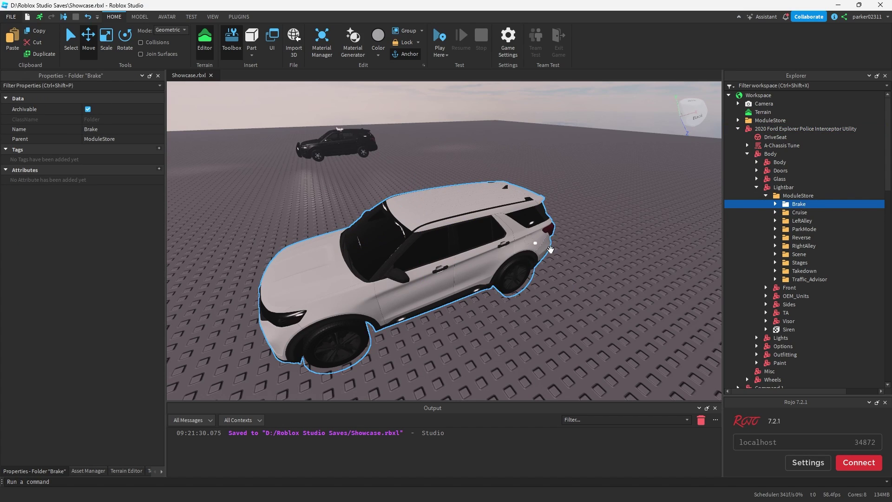
left_click(781, 238)
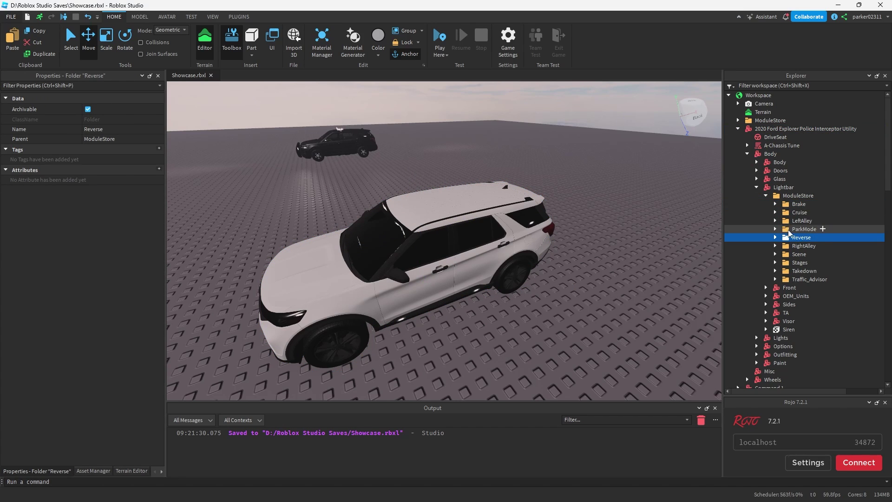
left_click(786, 231)
left_click(664, 300)
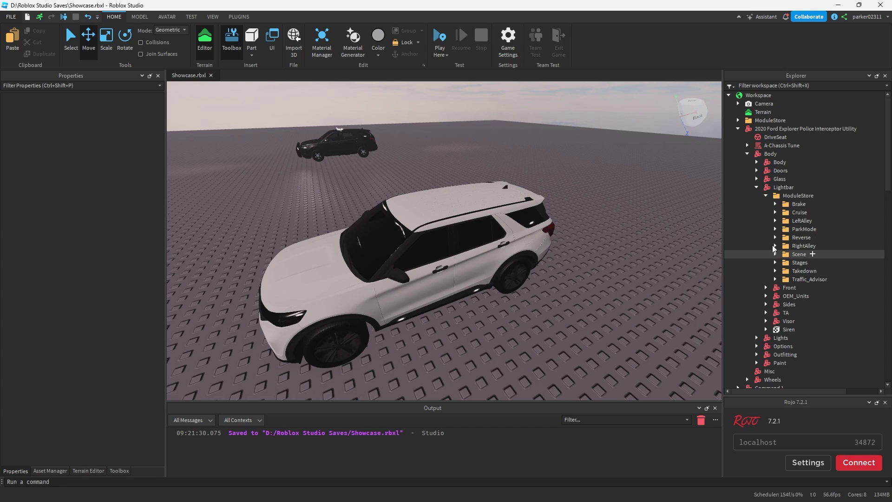
- Expand Brake, Reverse and ParkMode so each shows its Pattern1 folder
left_click(775, 204)
left_click(784, 212)
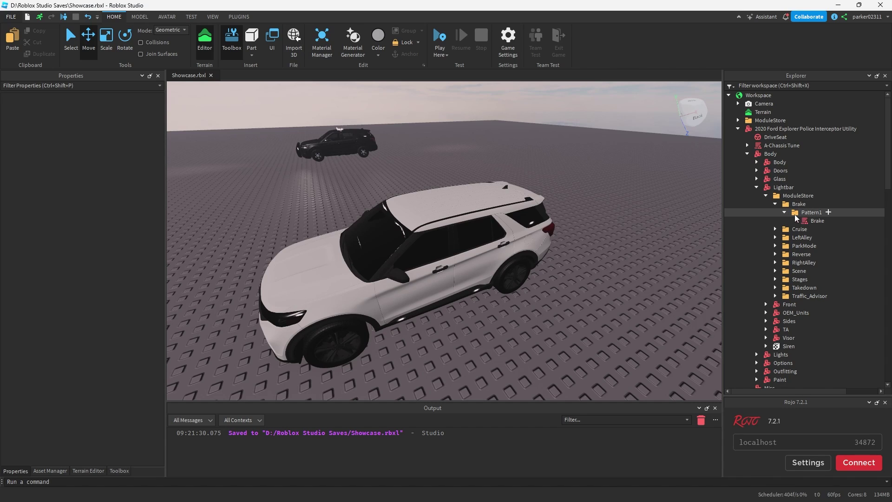
left_click(784, 212)
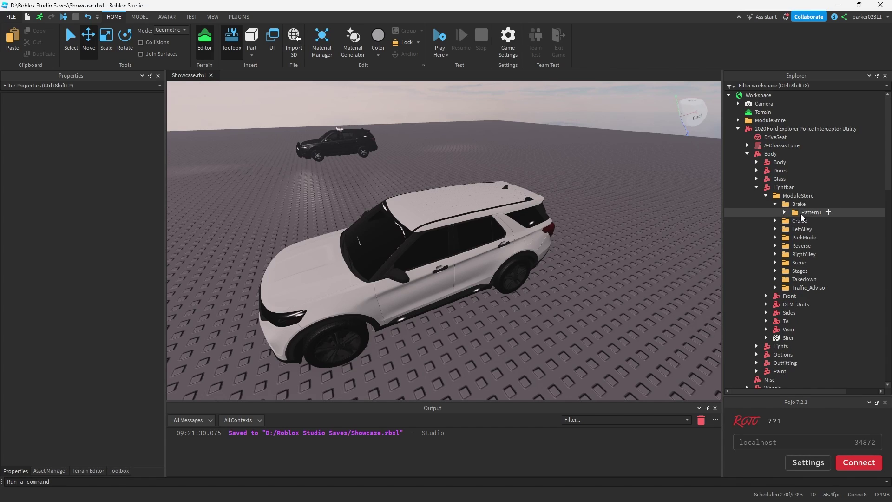
left_click(774, 246)
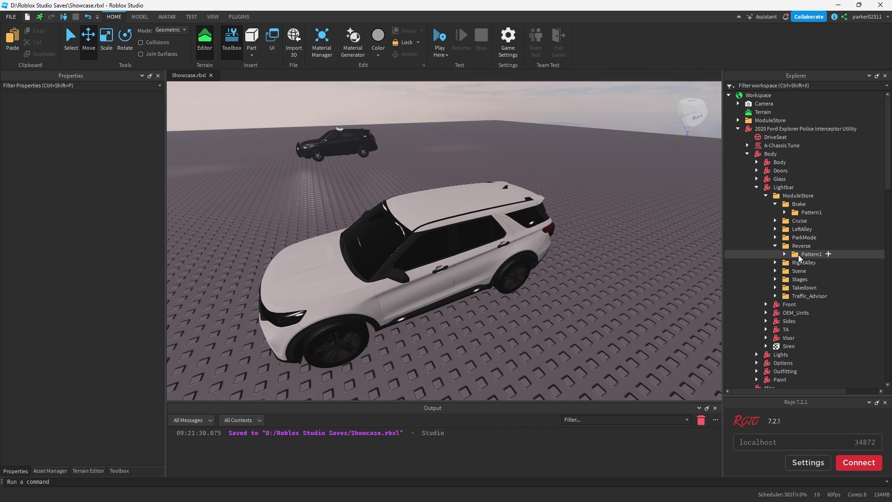
left_click(776, 238)
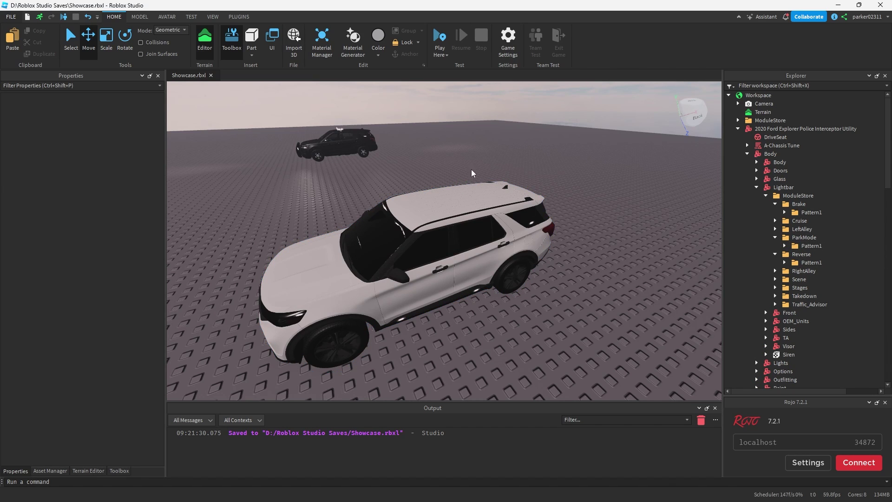
- Launch Redon Tech's Emergency Vehicle Creator V2 and switch to its ELS Creator
left_click(238, 17)
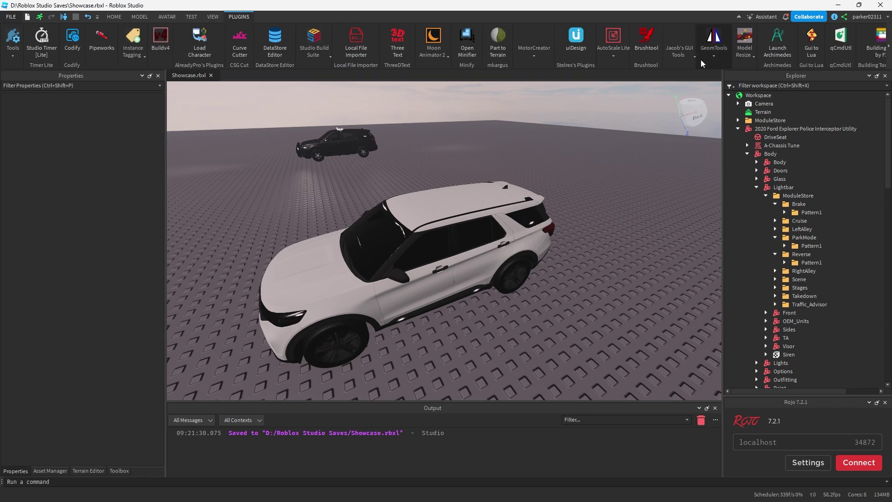
left_click(889, 46)
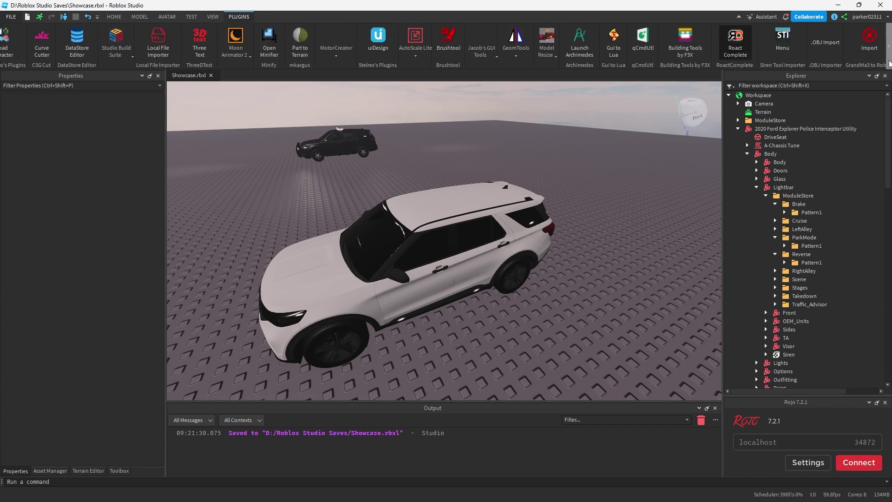
left_click(889, 46)
left_click(716, 56)
left_click(728, 92)
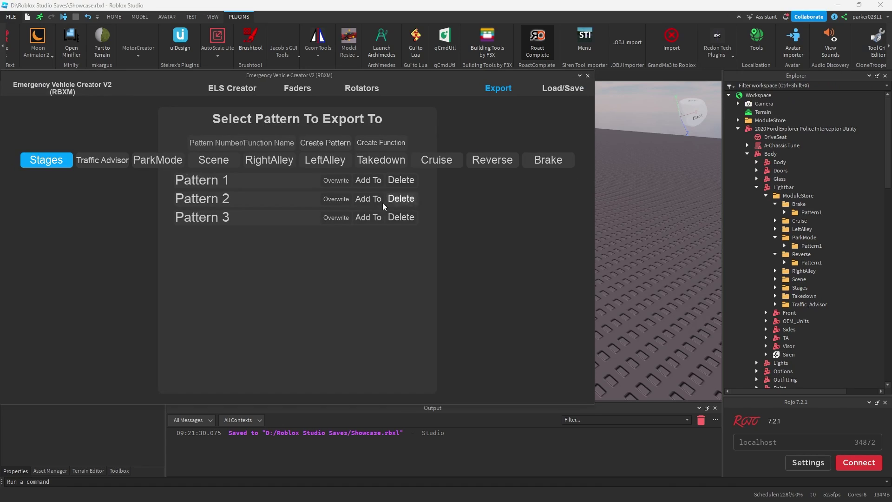
left_click(238, 90)
- Expand the Visor model in Explorer to list its lights V1–V8
left_click_drag(274, 79, 386, 75)
scroll(832, 226, "down", 2)
scroll(808, 258, "down", 2)
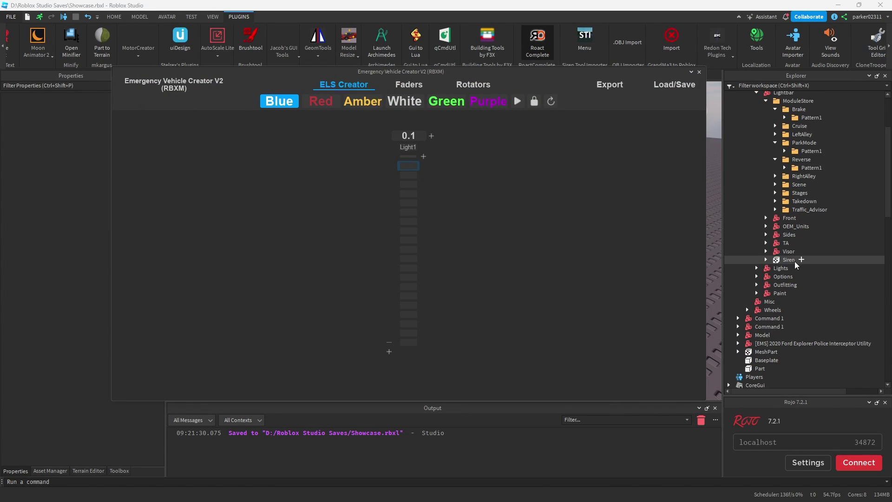
left_click(765, 251)
scroll(787, 258, "down", 1)
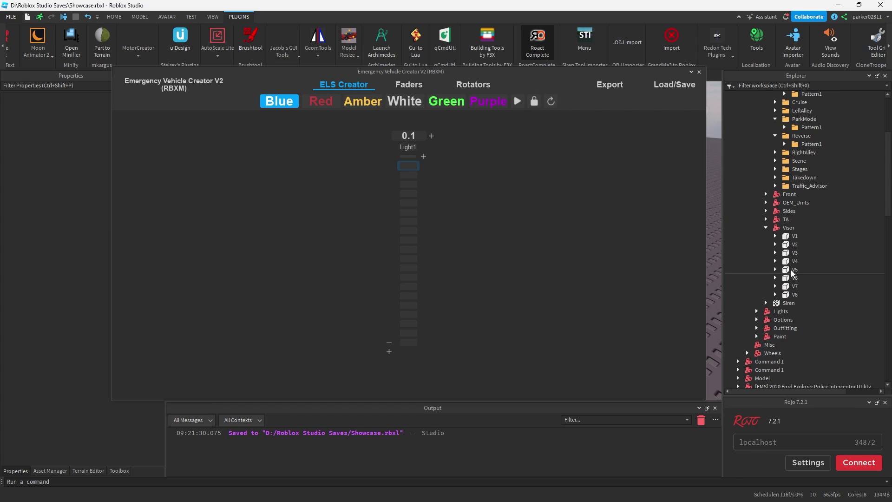
- Add seven more light columns so the grid holds Light1 through Light8
left_click(422, 156)
left_click(433, 156)
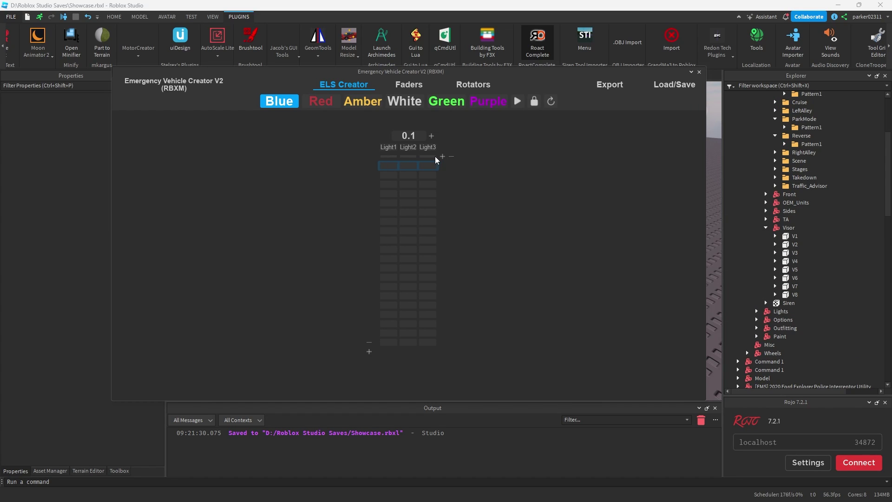
left_click(442, 158)
left_click(452, 158)
left_click(461, 157)
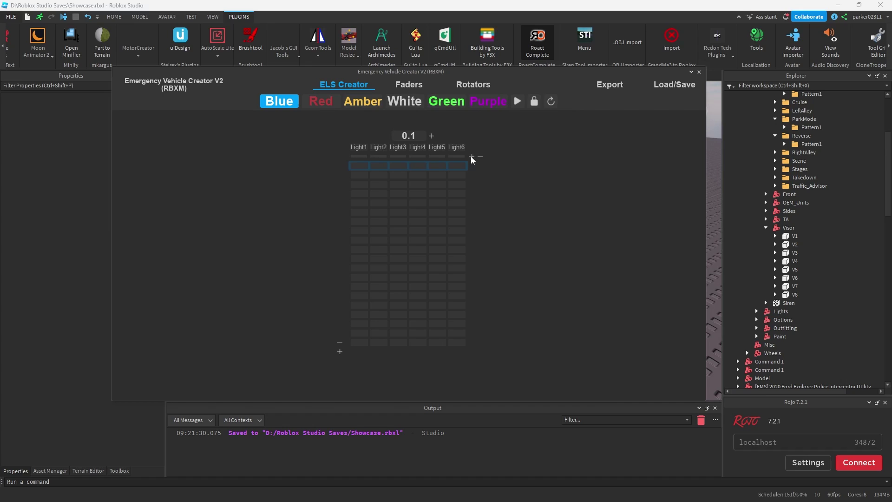
left_click(471, 158)
left_click(481, 157)
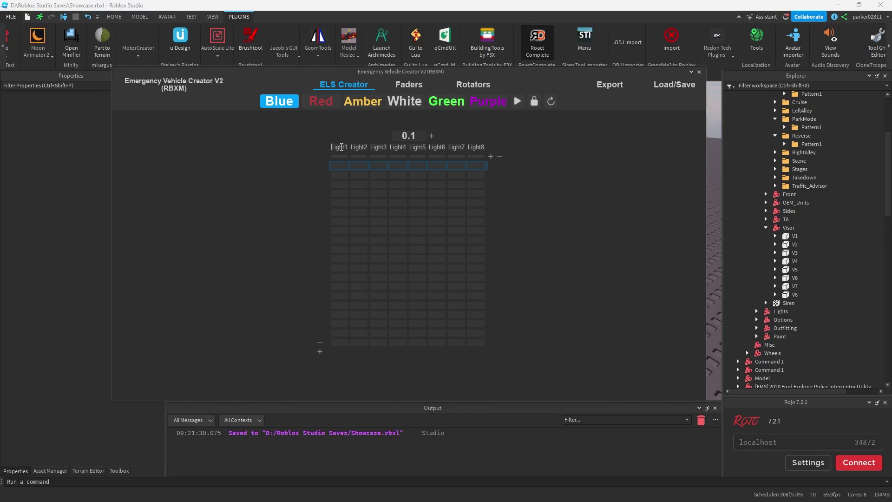
- Commit the V1–V8 light names and remove several steps from the pattern
key("Return")
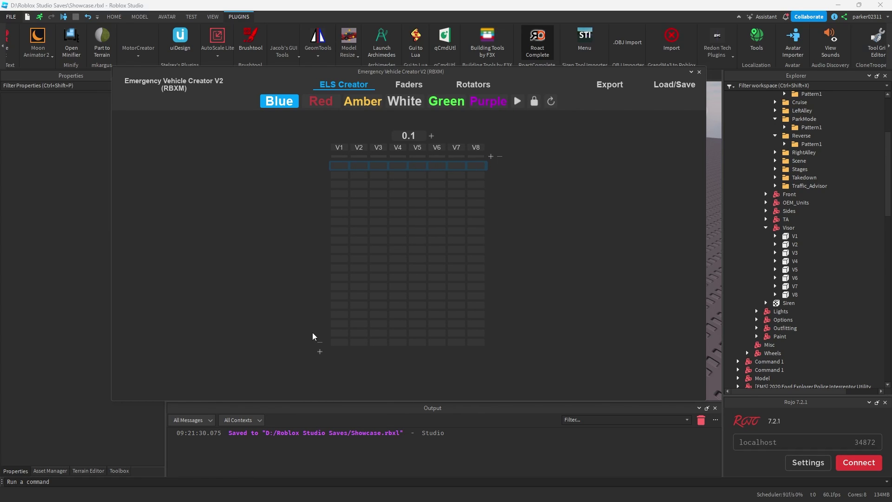
left_click(320, 344)
left_click(320, 323)
left_click(319, 296)
key("Return")
left_click(320, 287)
key("Return")
- Set the wait time to 0.03, remove one more step, and light V1–V8 white in step one
left_click(413, 140)
type("0.03")
left_click(320, 277)
key("Return")
left_click(404, 100)
left_click_drag(339, 166, 491, 174)
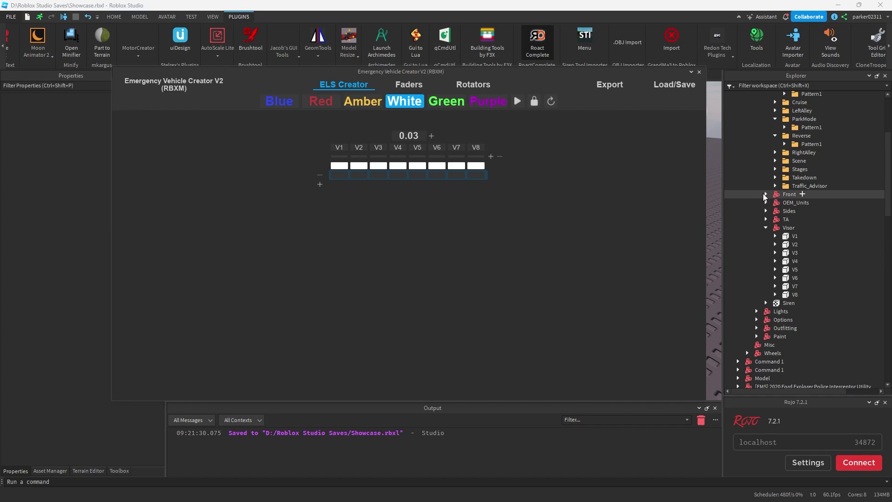
- Expand the Front model and add a new light group with a 0.03 wait time
left_click(766, 194)
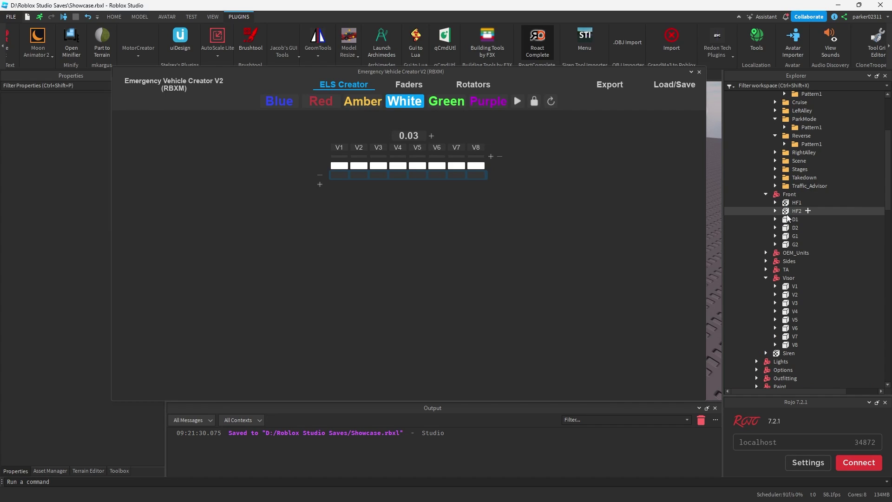
left_click(431, 136)
left_click(530, 135)
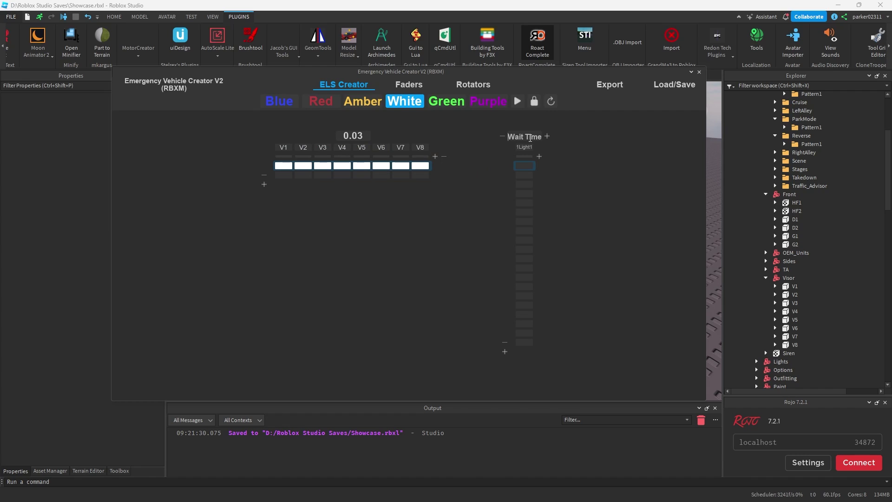
type("0.03")
- Trim the new group down to two steps and give it a second light column
left_click(504, 343)
left_click(504, 334)
key("Return")
left_click(504, 324)
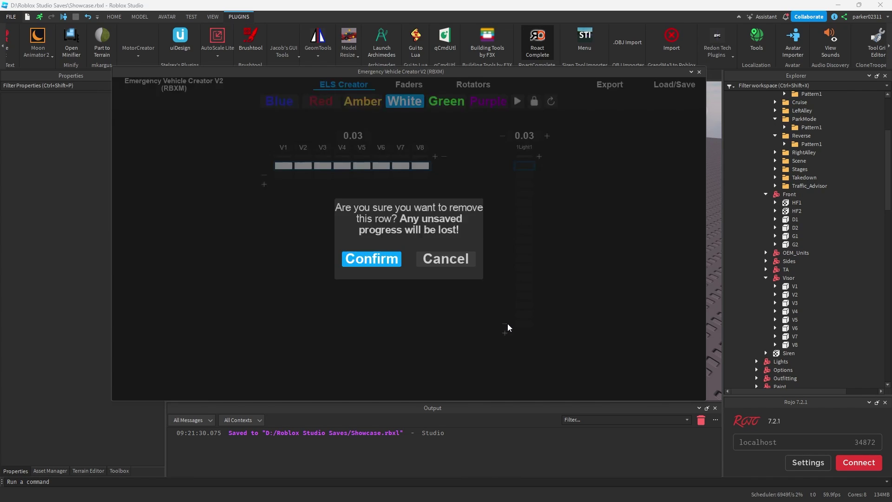
key("Return")
left_click(505, 314)
key("Return")
left_click(506, 304)
key("Return")
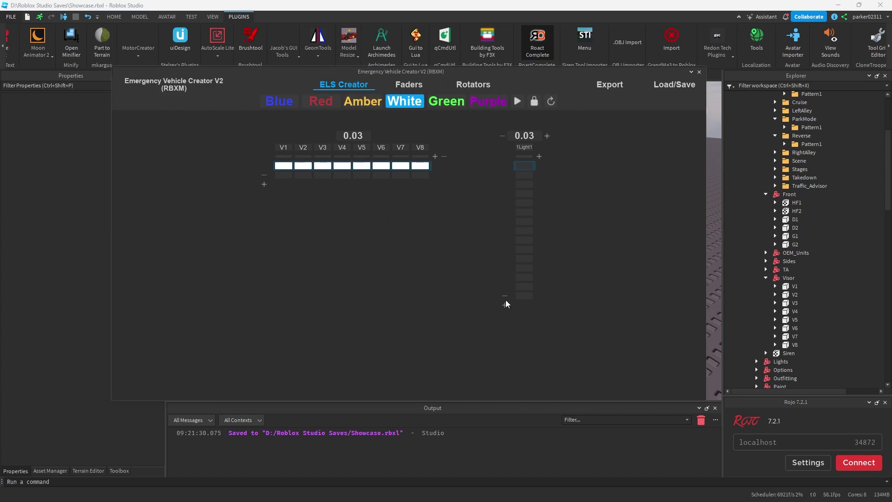
left_click(506, 296)
key("Return")
left_click(506, 287)
key("Return")
left_click(504, 222)
key("Return")
left_click(506, 213)
key("Return")
left_click(504, 205)
left_click(504, 205)
left_click(504, 196)
left_click(510, 192)
left_click(505, 184)
left_click(539, 157)
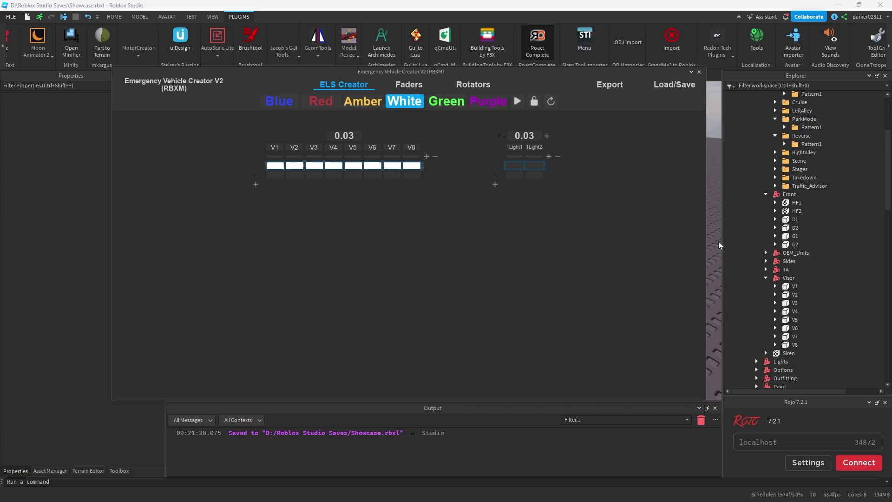
- Light G1 and G2 white in the new group's pattern after checking the D2 light part
right_click_drag(718, 242, 718, 242)
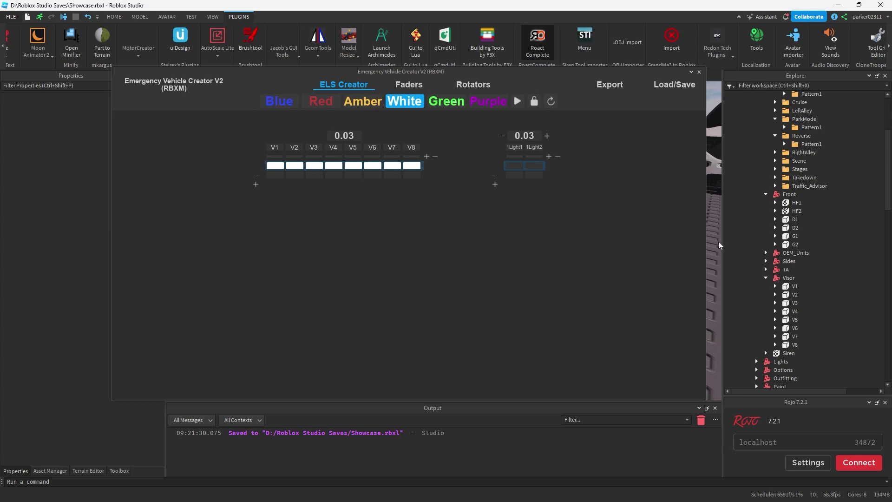
left_click(795, 232)
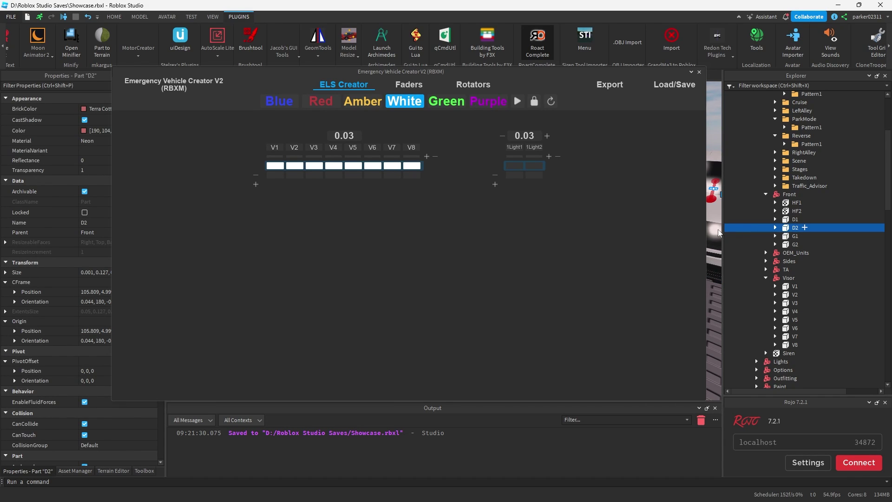
left_click(713, 273)
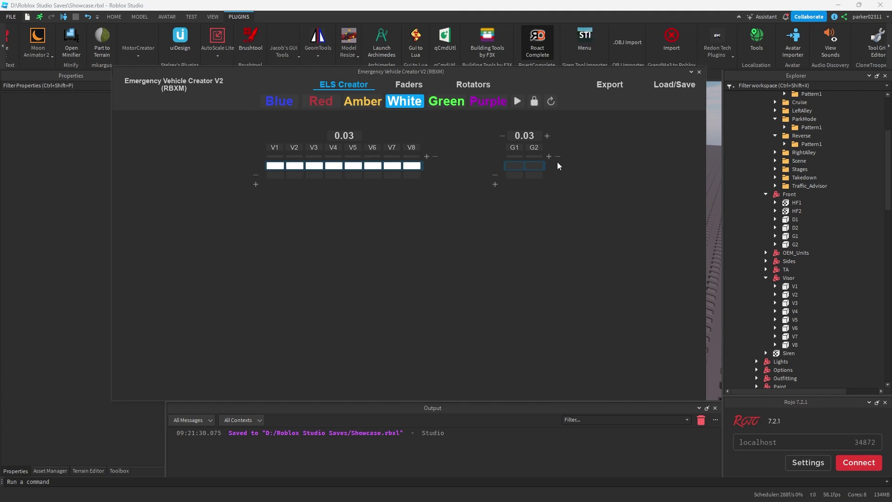
left_click_drag(510, 175, 583, 174)
- Play and stop the pattern preview, then bring up the Export options
key("space")
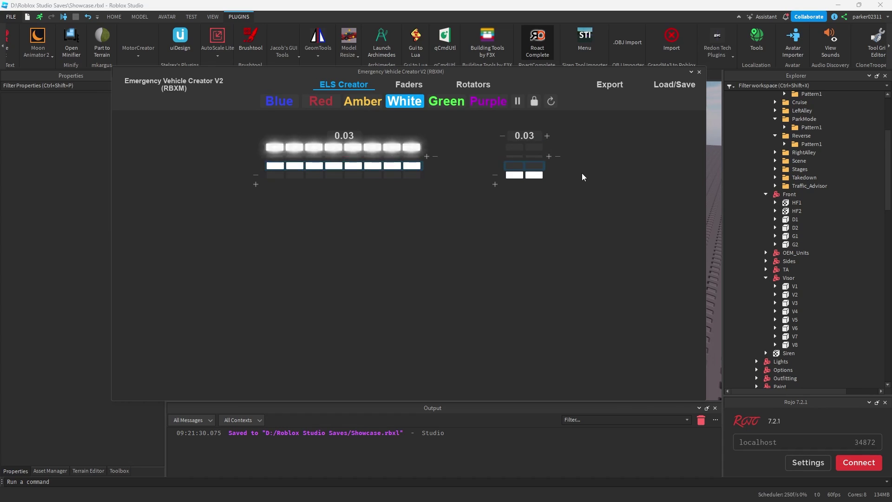
key("space")
scroll(743, 227, "up", 3)
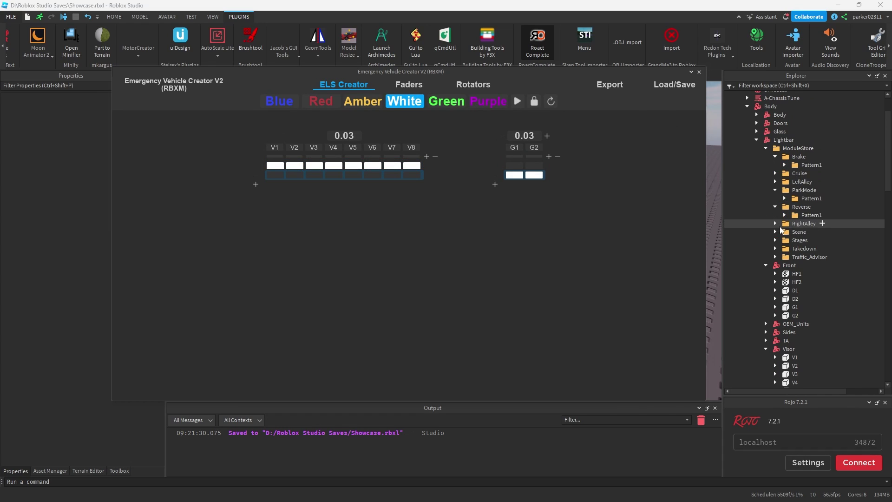
left_click(610, 85)
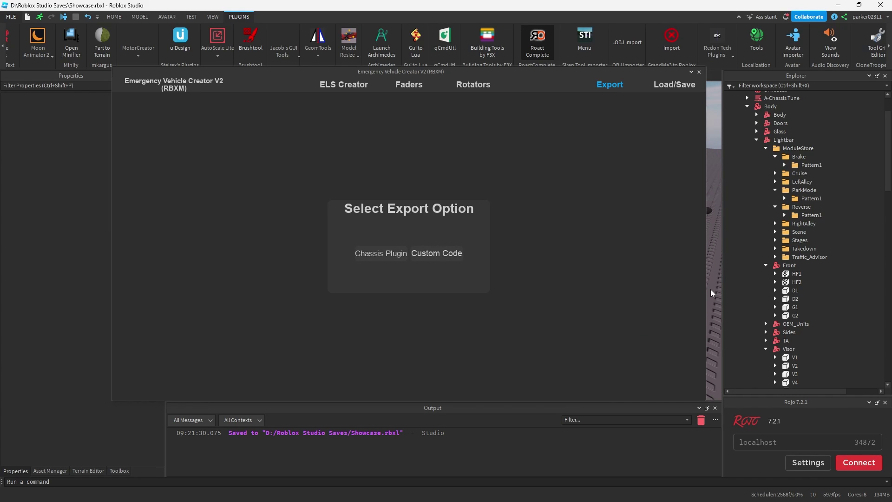
- Target the 2020 Ford Explorer for Chassis Plugin export and accept updating its plugin
left_click(717, 240)
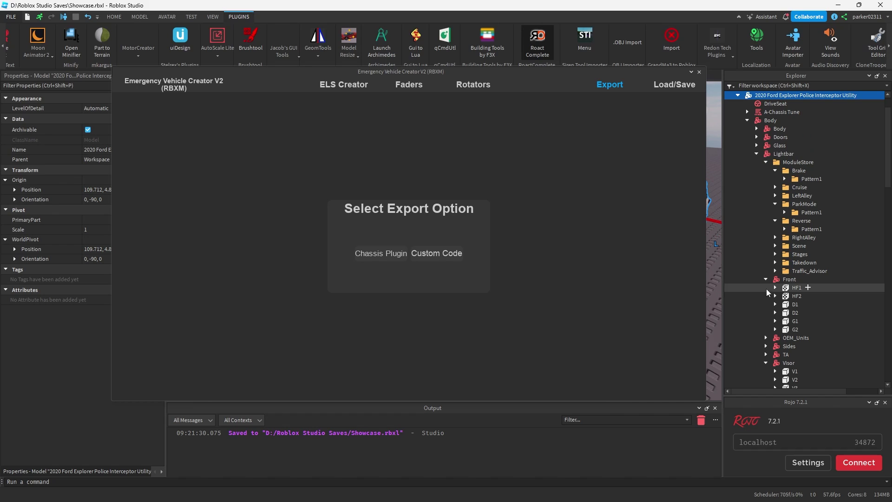
left_click(396, 257)
left_click(377, 270)
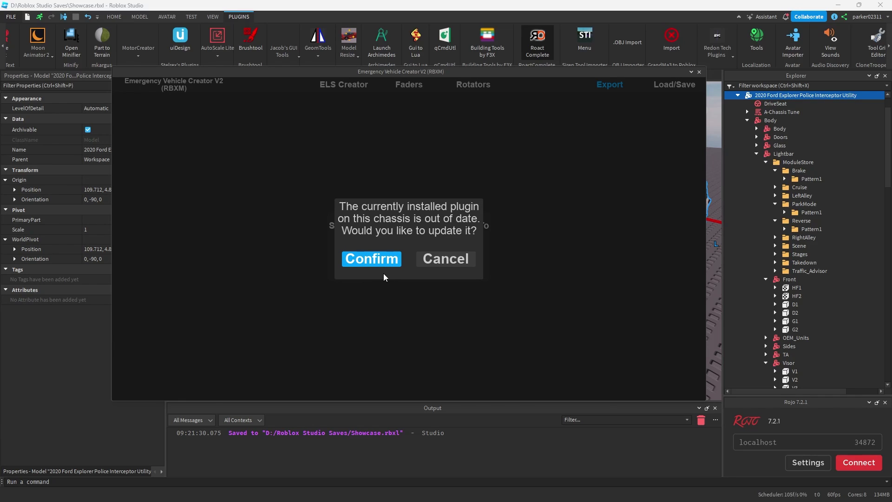
left_click(391, 264)
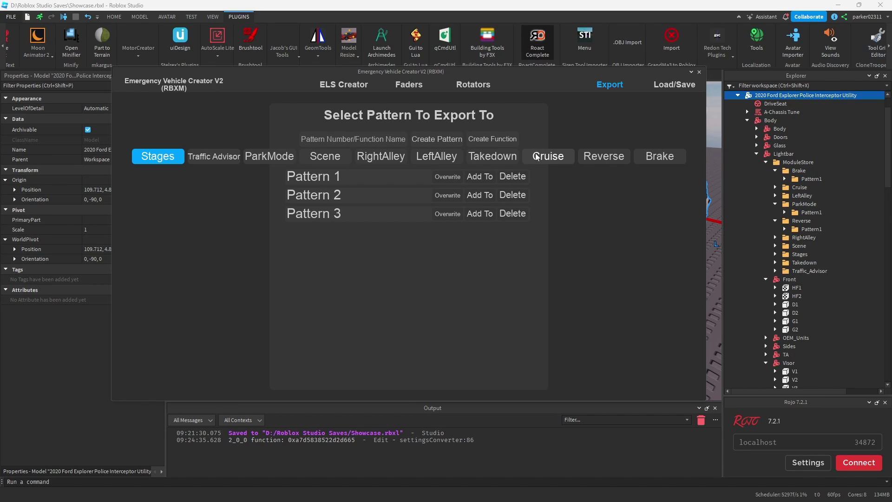
- Create a Horn function, overwrite its Pattern 1 with the lights, and close the creator
type("Horn")
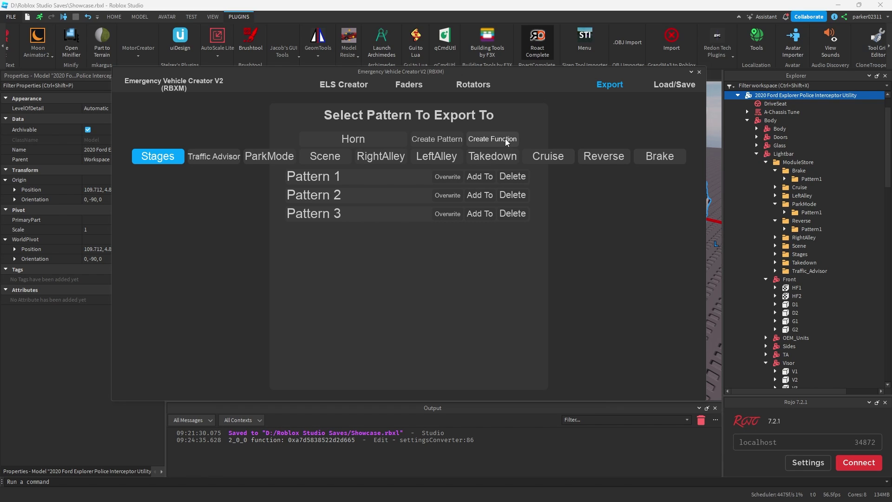
left_click(493, 139)
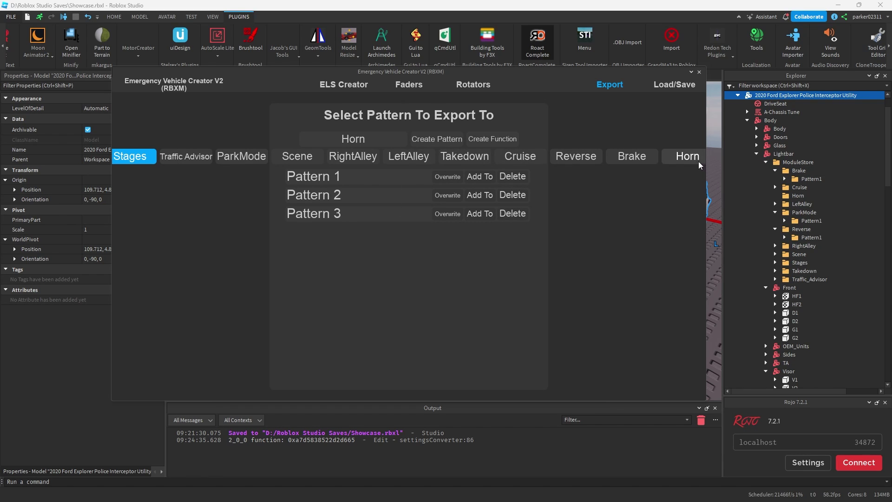
left_click(687, 157)
left_click(353, 139)
type("1")
left_click(436, 139)
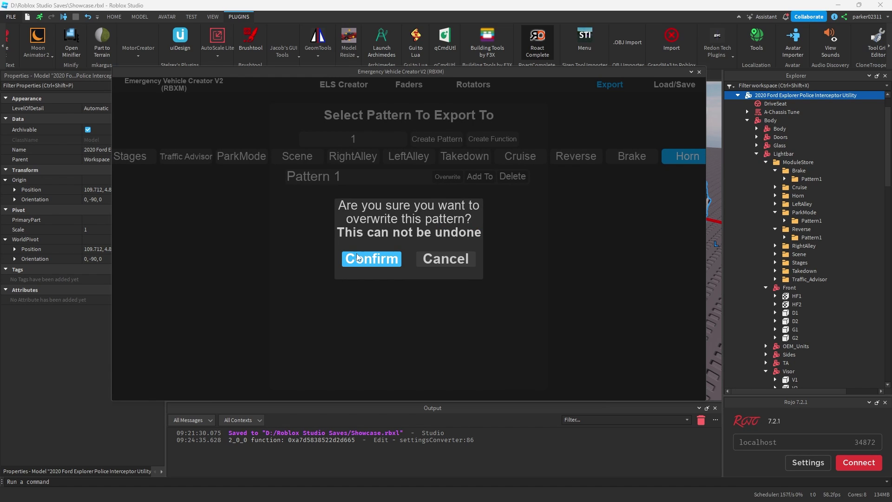
left_click(359, 259)
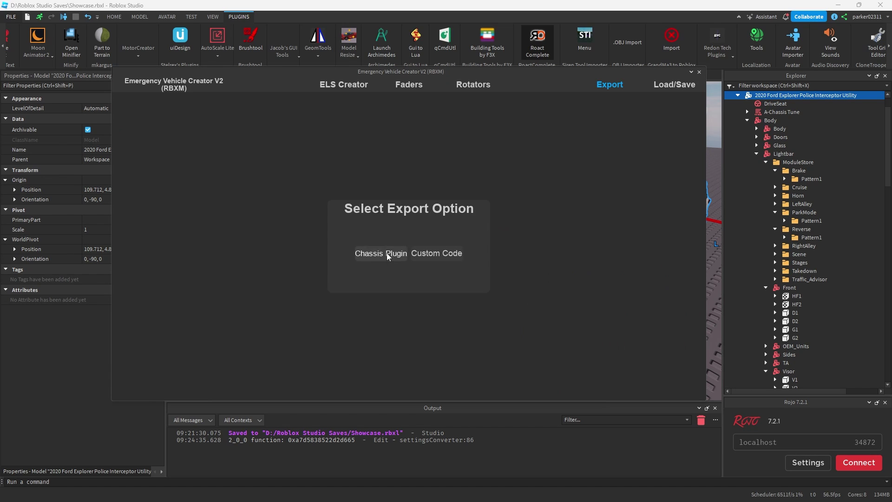
left_click(698, 72)
- Open and review both exported scripts in Horn > Pattern1, then close them
left_click(775, 195)
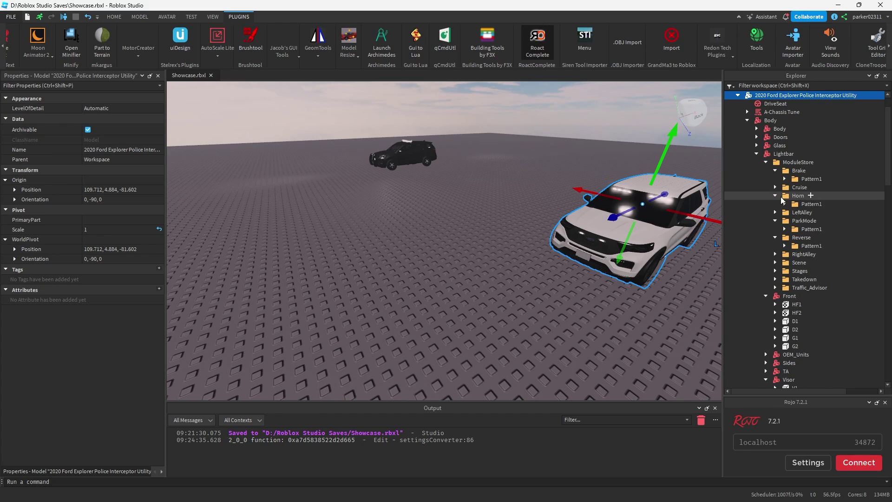
left_click(784, 204)
left_click(817, 212)
left_click(811, 221)
double_click(817, 212)
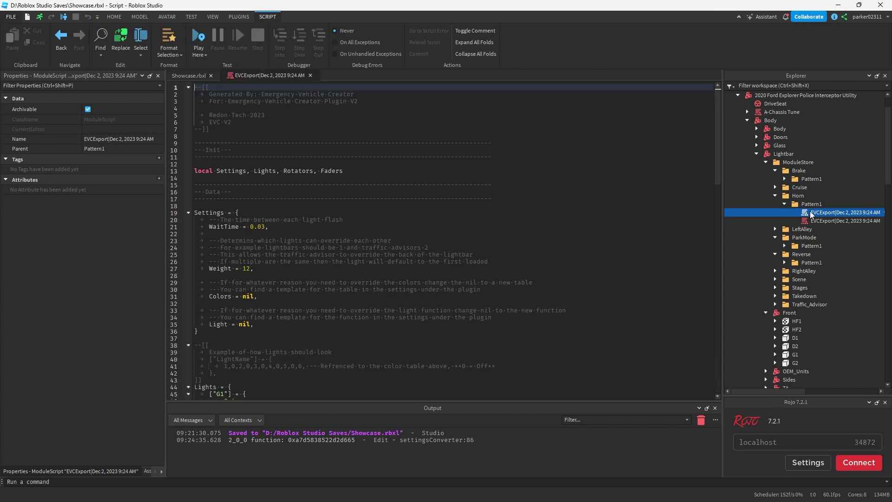
scroll(310, 192, "down", 6)
scroll(309, 192, "up", 1)
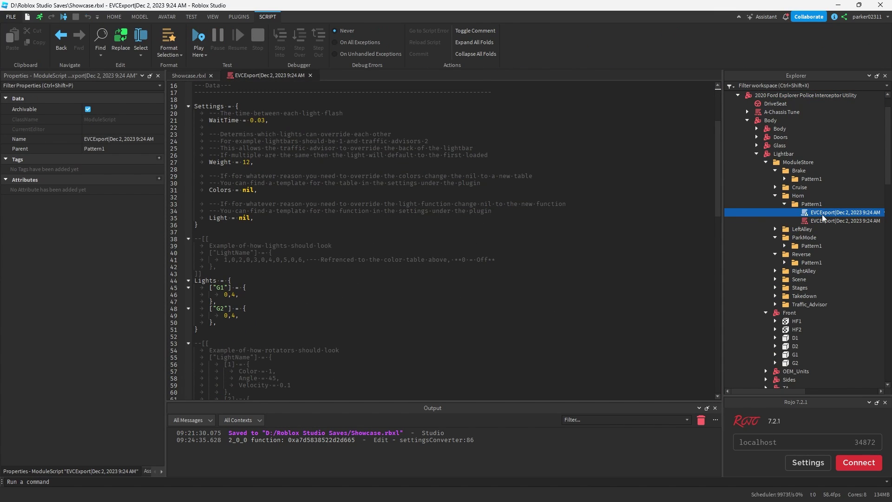
double_click(836, 221)
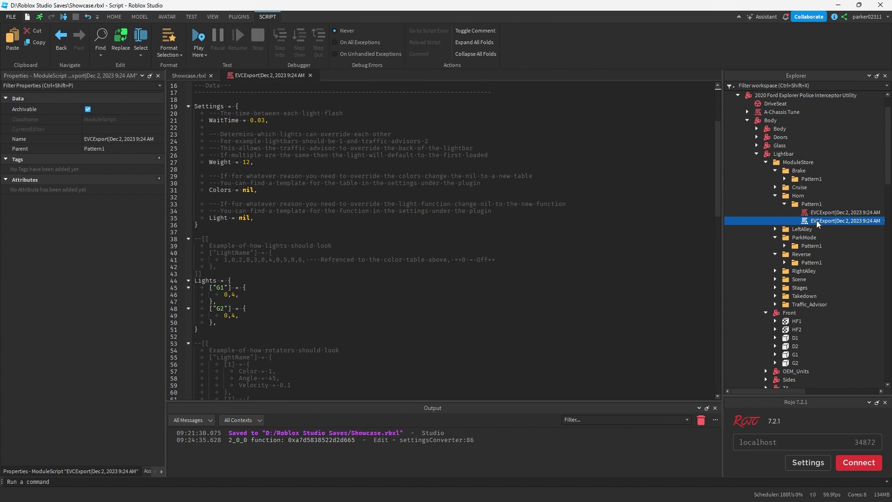
left_click(310, 75)
left_click(310, 75)
- Orbit around and briefly select the white police car to inspect it
left_click(452, 296)
right_click_drag(452, 296, 551, 222)
scroll(552, 222, "up", 5)
scroll(465, 253, "down", 2)
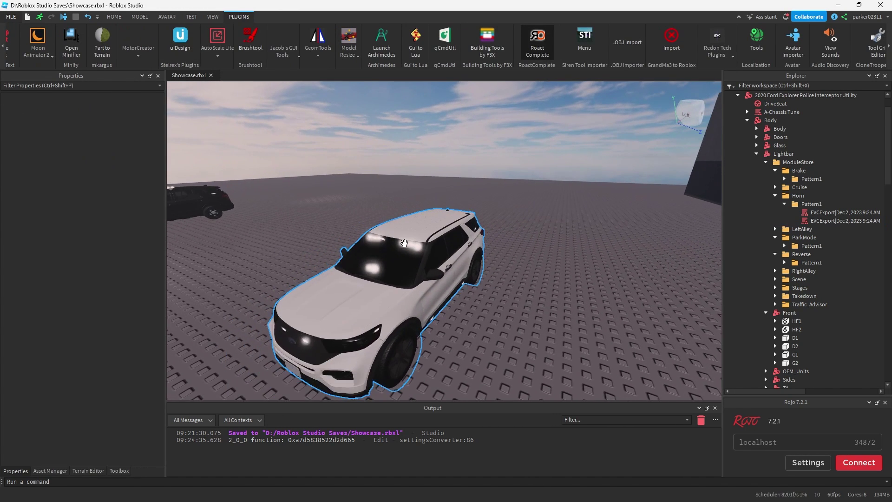
left_click(457, 255)
left_click(580, 270)
scroll(760, 155, "up", 2)
- Open the Settings script under A-Chassis Tune > Plugins > EVCPlugin_Client > EVCRemote
left_click(746, 145)
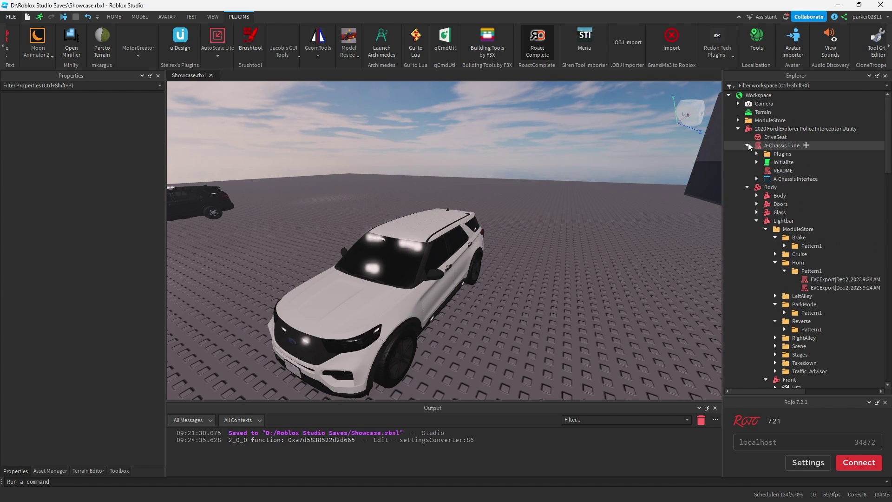
left_click(756, 153)
left_click(765, 179)
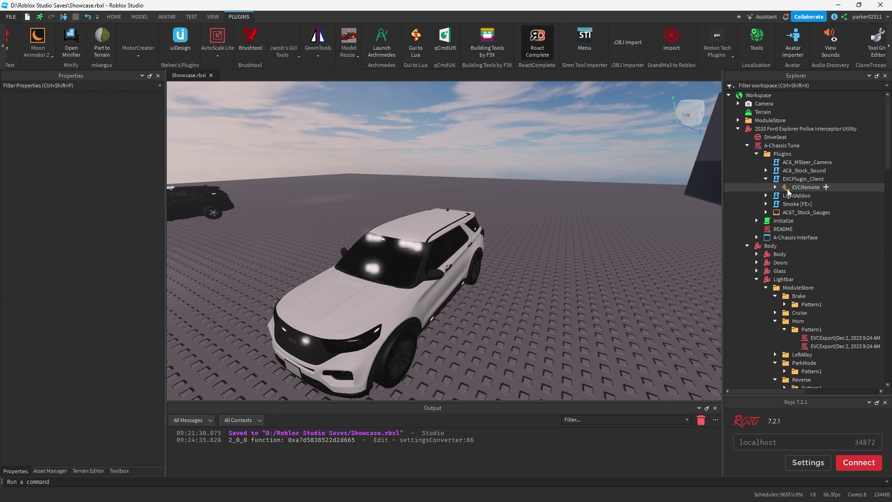
left_click(775, 187)
double_click(810, 204)
scroll(397, 139, "down", 2)
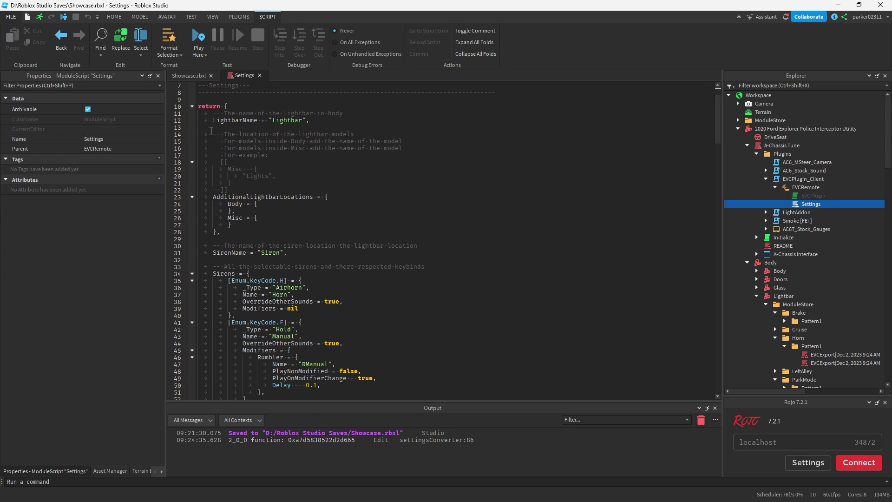
left_click(399, 205)
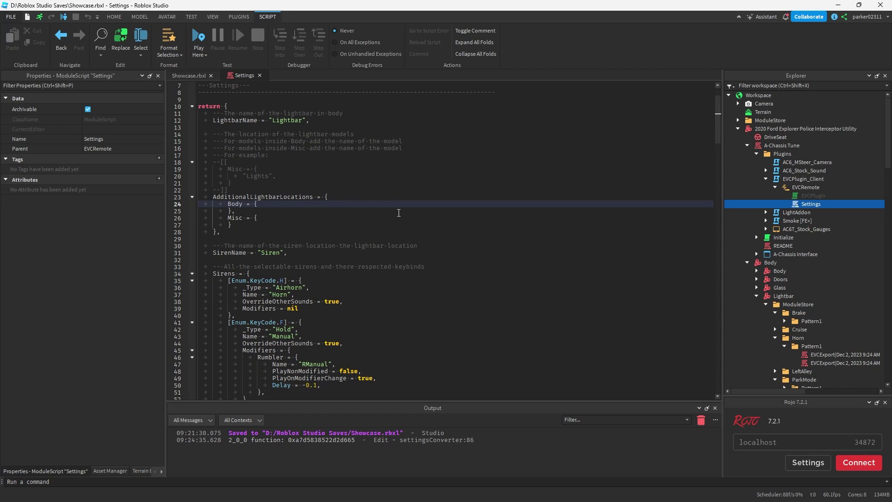
scroll(769, 193, "down", 7)
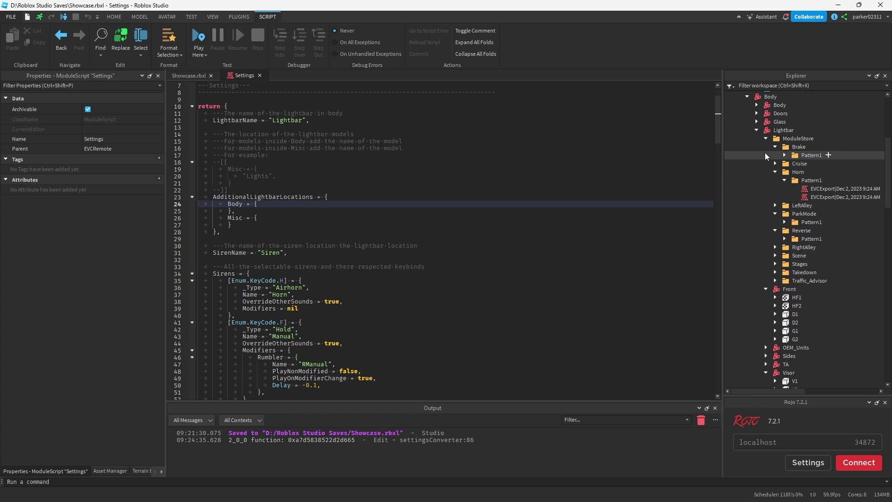
left_click(765, 139)
left_click(757, 131)
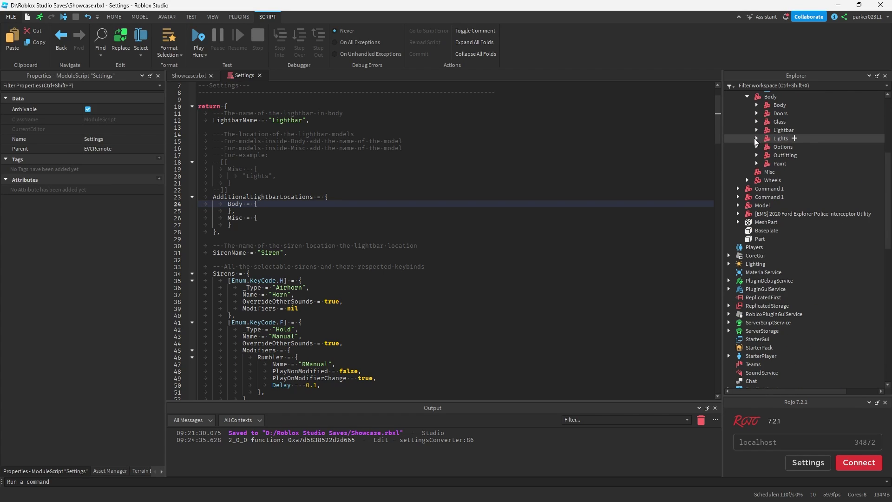
left_click(755, 139)
left_click(756, 138)
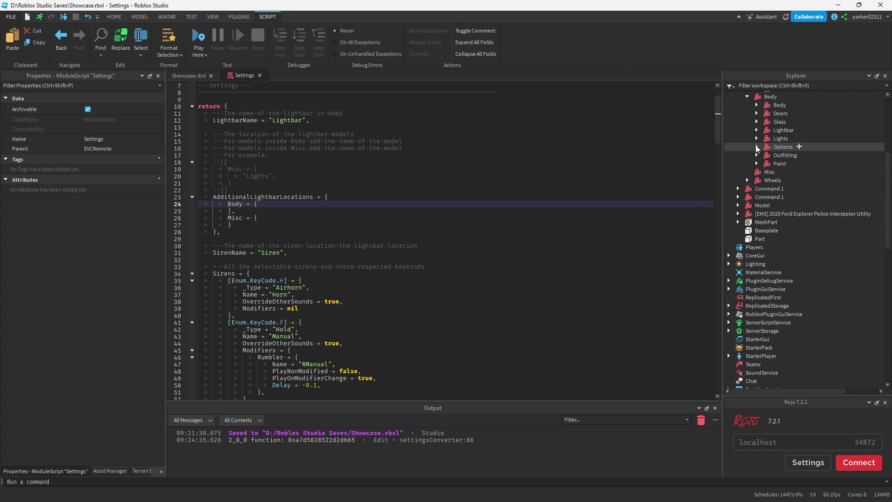
left_click(756, 147)
left_click(756, 147)
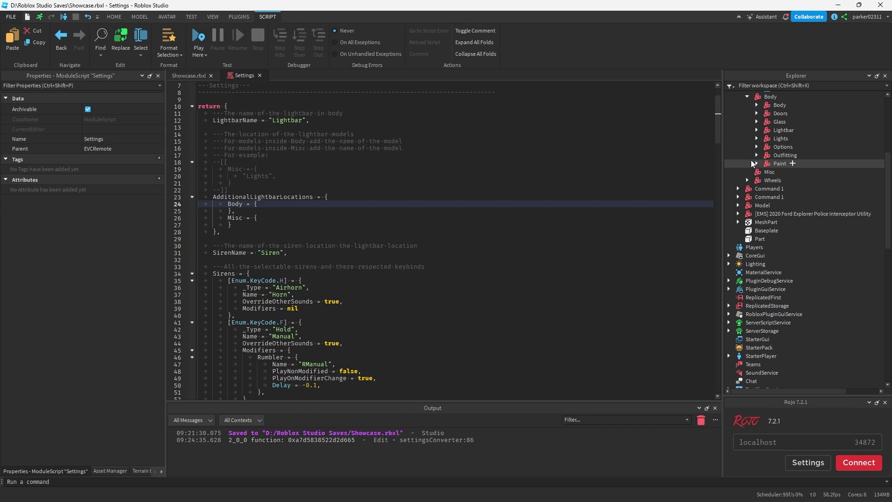
left_click(756, 105)
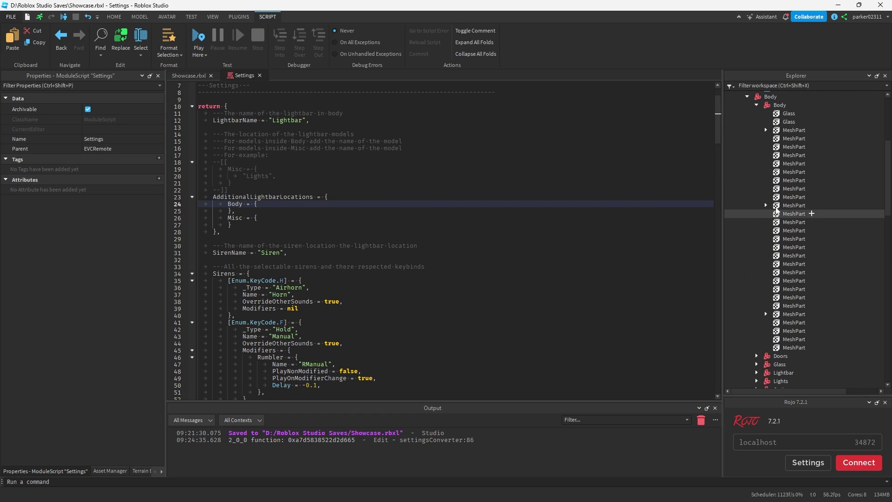
scroll(756, 154, "up", 2)
left_click(756, 153)
left_click(769, 144)
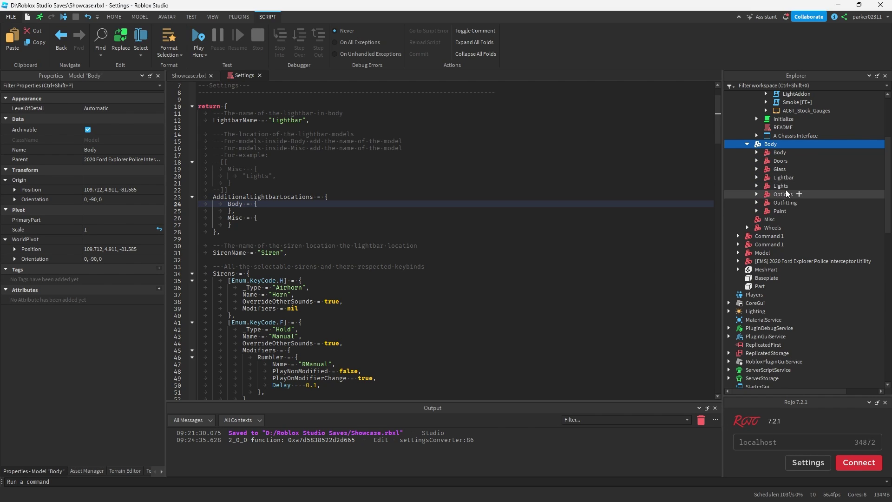
left_click(272, 203)
key("Return")
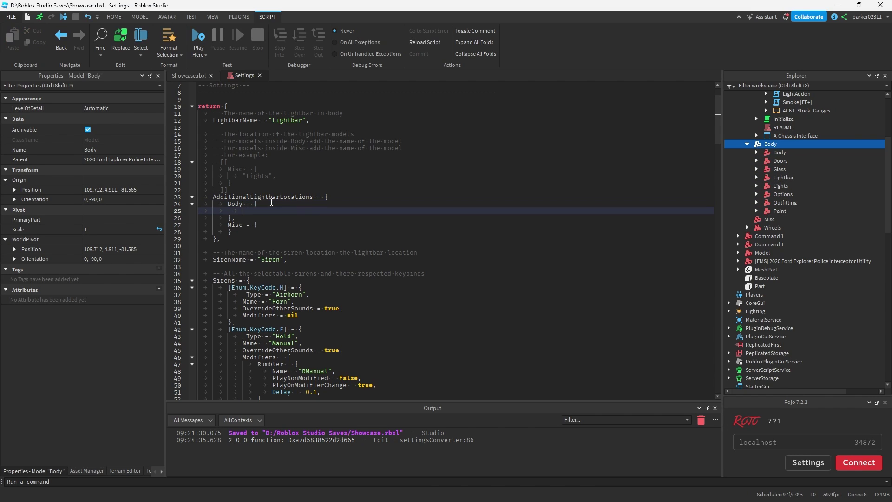
type("\"L")
key("BackSpace")
key("BackSpace")
key("BackSpace")
key("BackSpace")
key("BackSpace")
key("BackSpace")
key("BackSpace")
key("BackSpace")
key("BackSpace")
key("BackSpace")
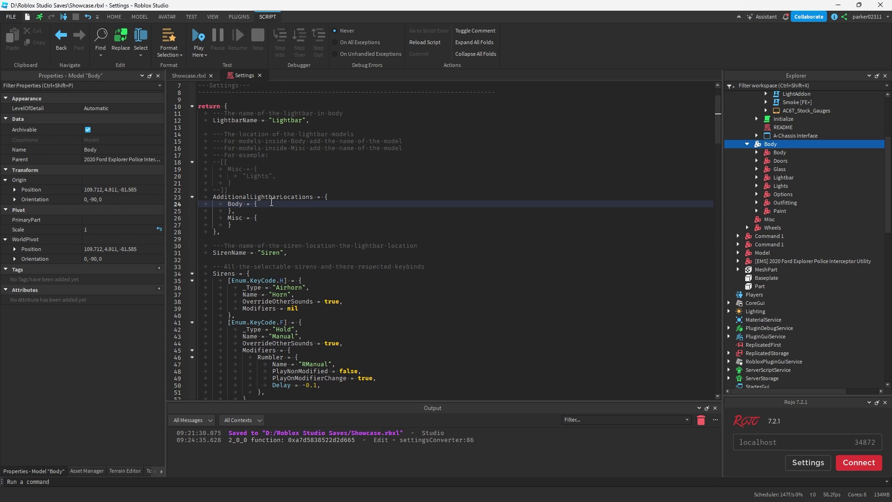
scroll(782, 211, "down", 1)
- Insert a Model named Roate under Misc containing a child Model named ELSRotator
left_click(780, 197)
left_click(781, 196)
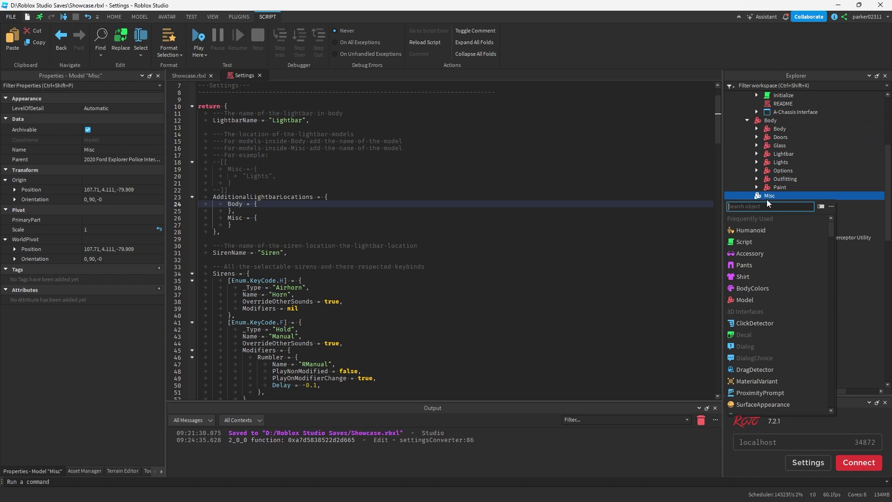
type("model")
key("Return")
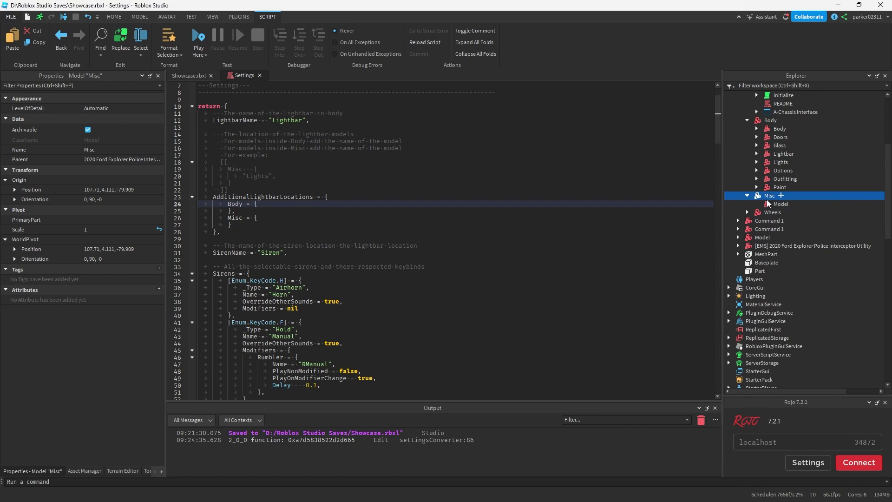
type("Roate")
key("Return")
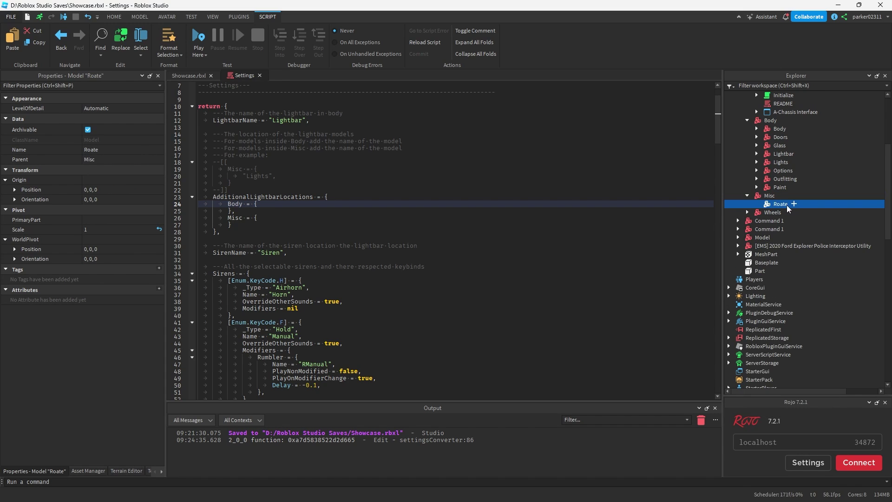
key("ctrl+i")
type("model")
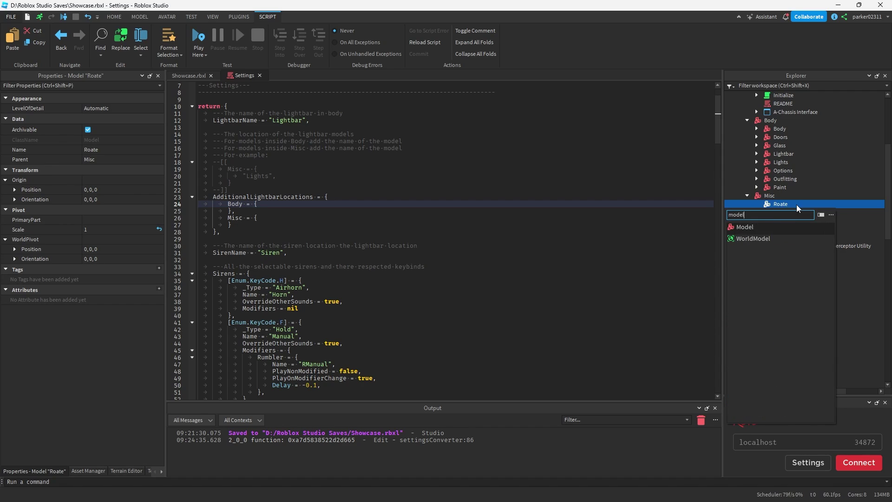
key("Return")
type("ELSRotator")
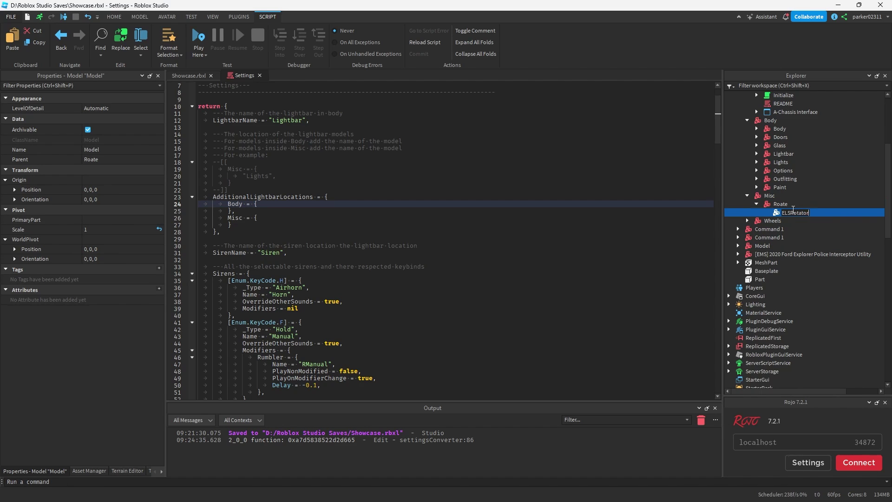
key("Return")
- Add an "ELSRotator entry on a new line in the Settings script's Misc table
left_click(308, 218)
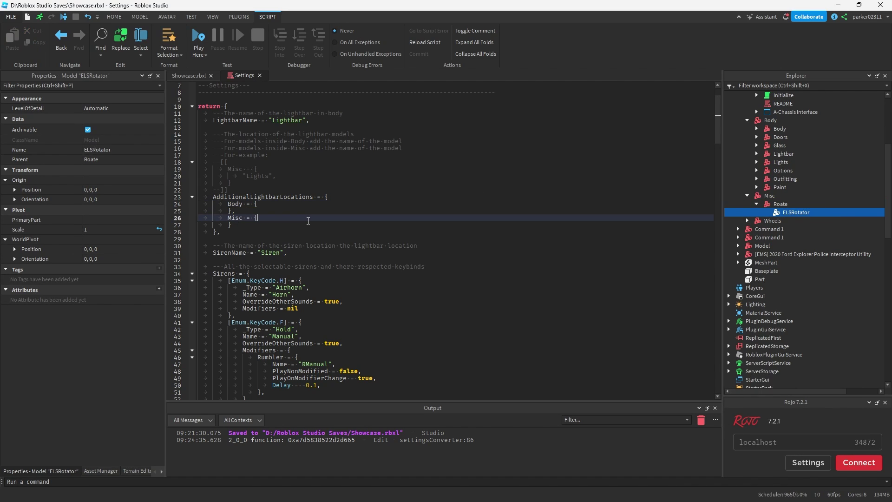
key("Return")
type("\"ELSRotat")
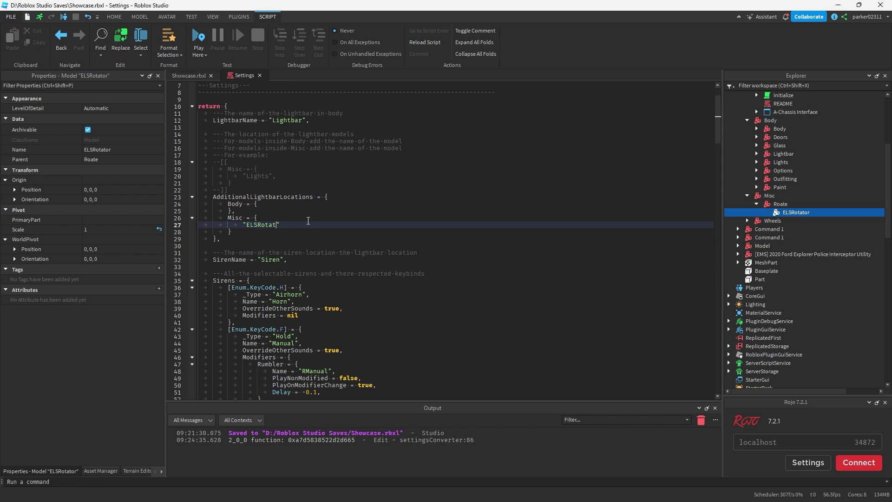
type("e")
key("BackSpace")
type("or")
- Delete the ELSRotator line from the script and reselect the Roate model
left_click(778, 204)
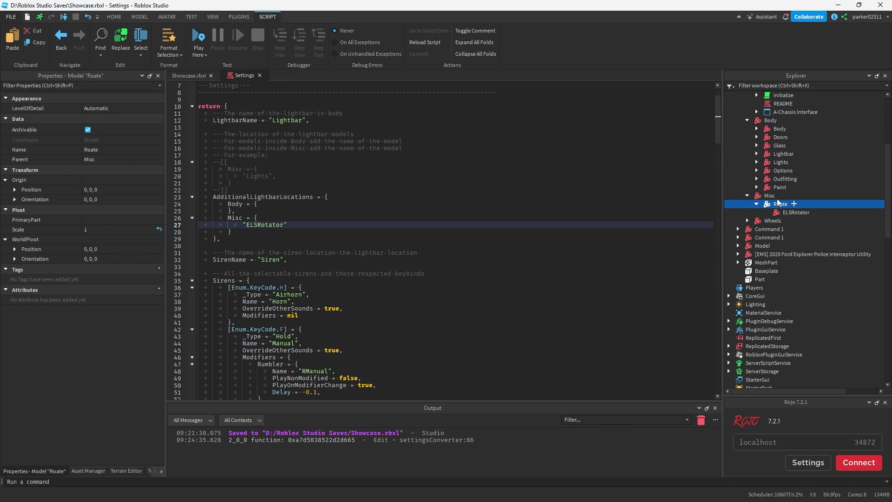
left_click(772, 196)
left_click(775, 204)
left_click_drag(329, 226, 320, 220)
key("BackSpace")
left_click(322, 213)
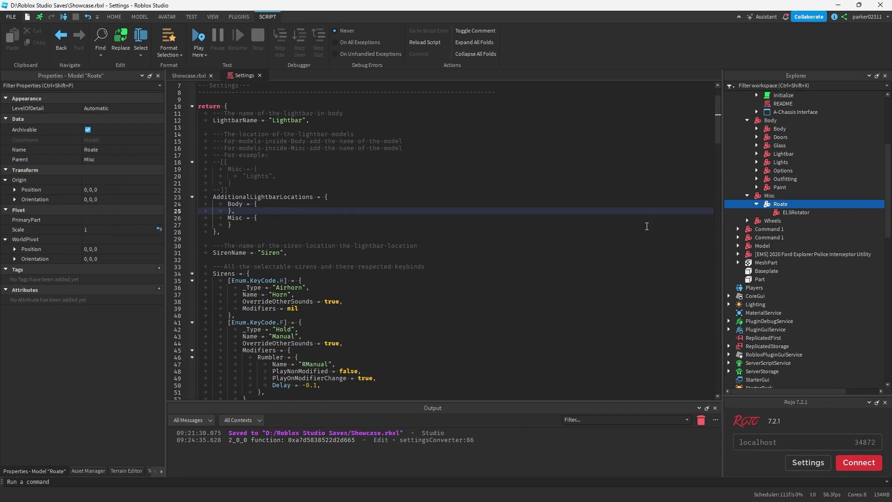
key("Delete")
left_click(555, 246)
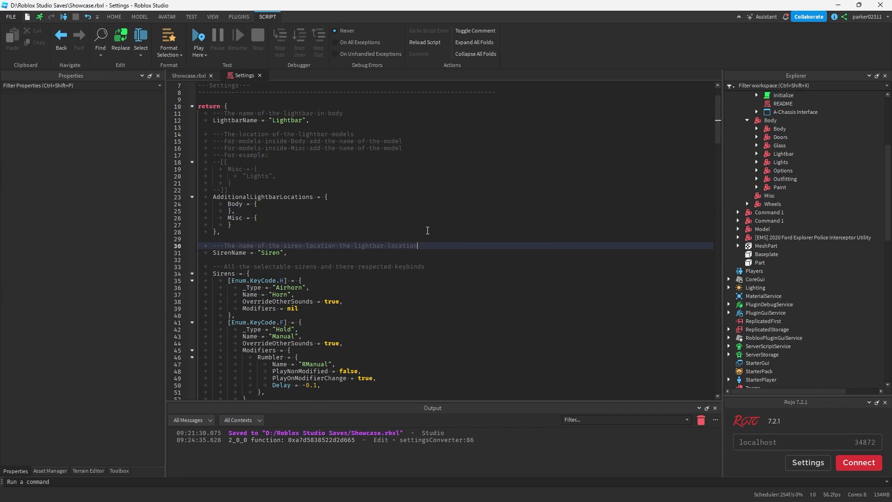
scroll(408, 234, "down", 1)
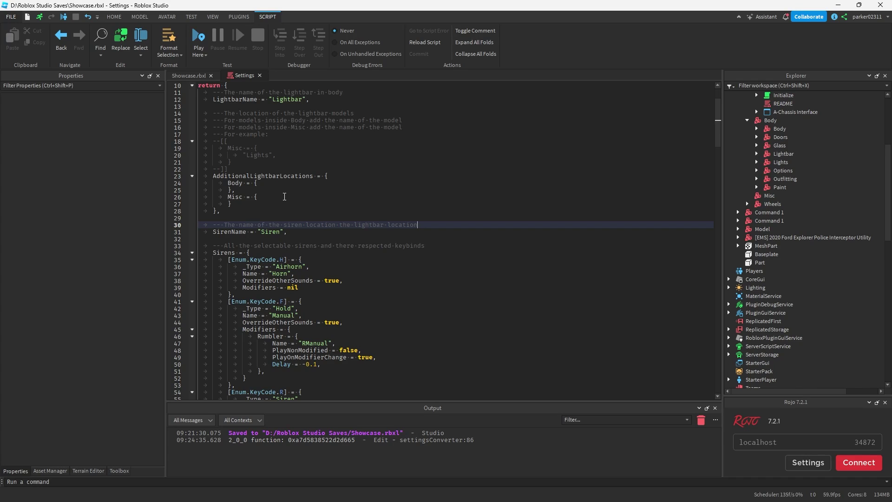
left_click(284, 196)
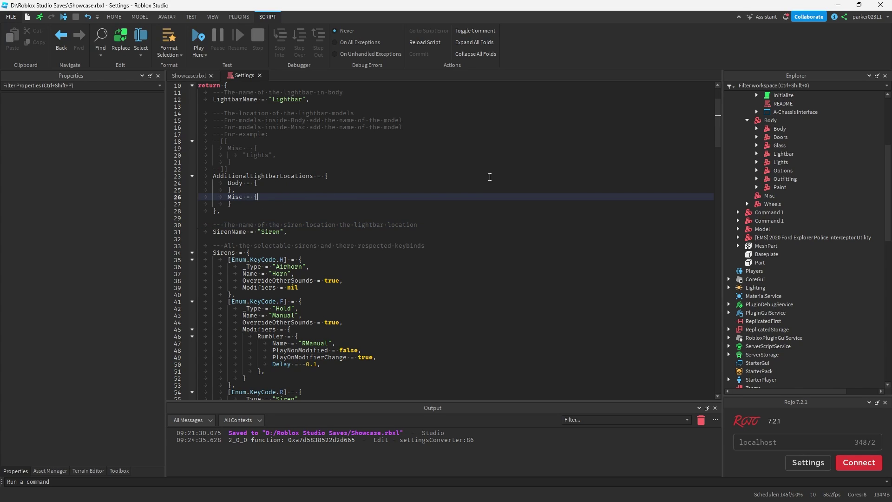
scroll(790, 186, "up", 2)
left_click(757, 201)
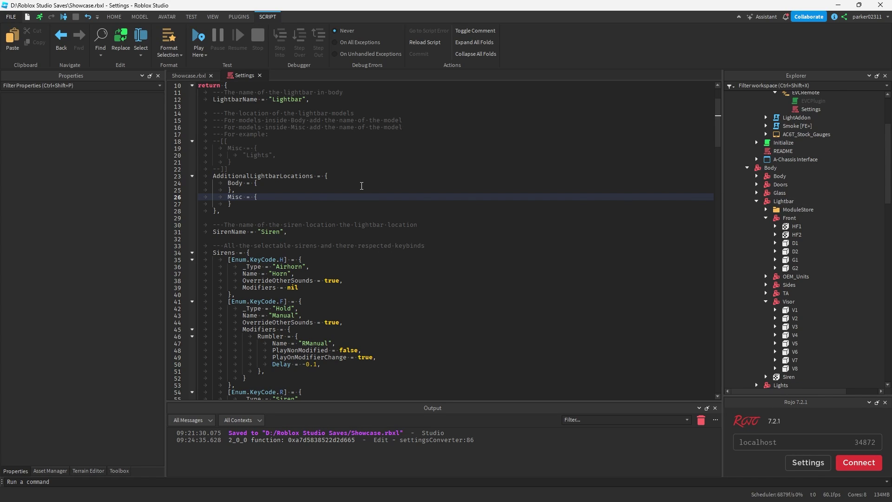
scroll(361, 186, "down", 2)
scroll(360, 187, "down", 1)
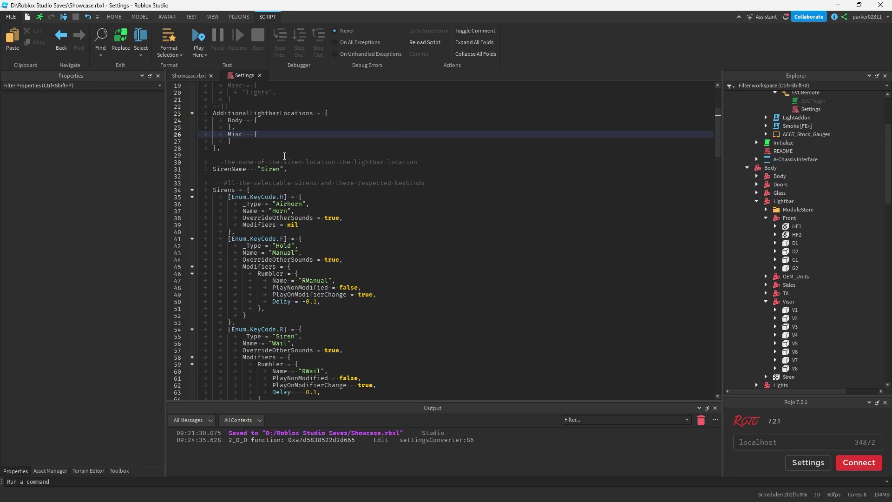
scroll(285, 156, "down", 3)
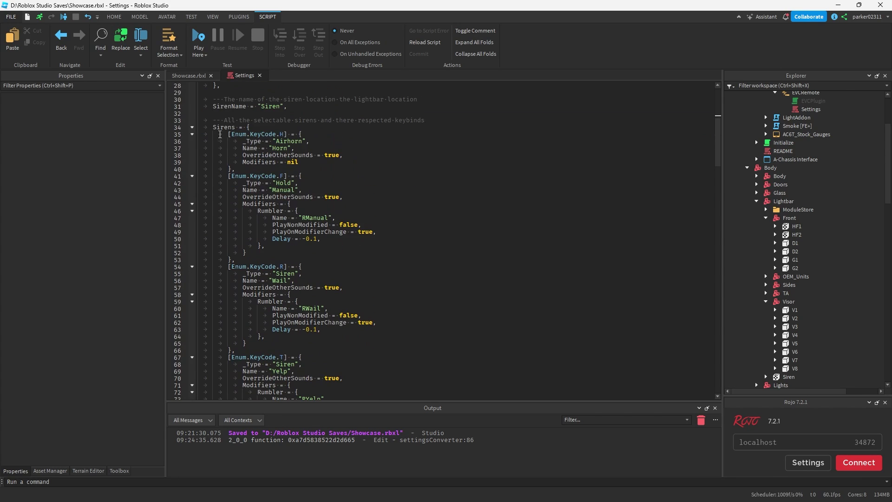
scroll(276, 124, "up", 7)
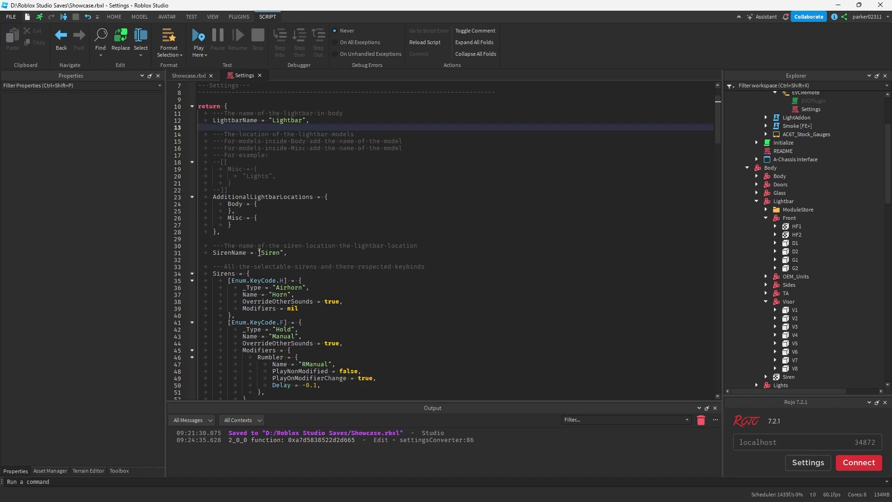
left_click(246, 251)
scroll(309, 228, "down", 19)
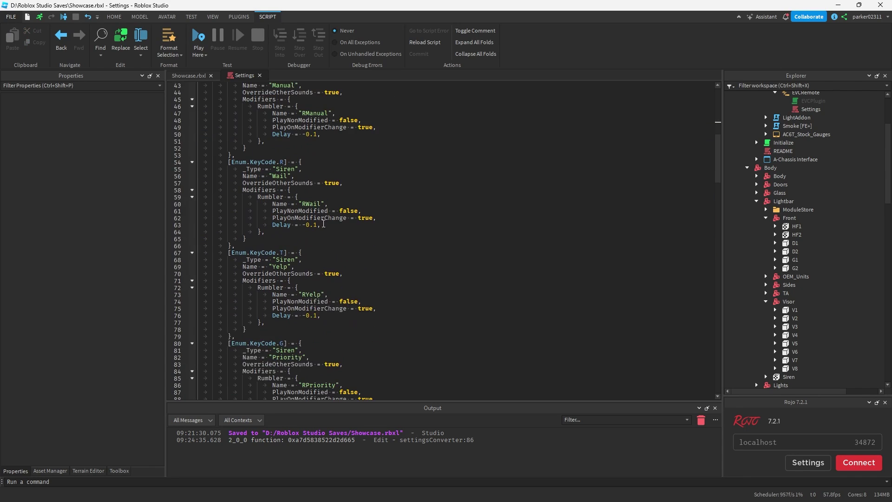
scroll(309, 228, "down", 19)
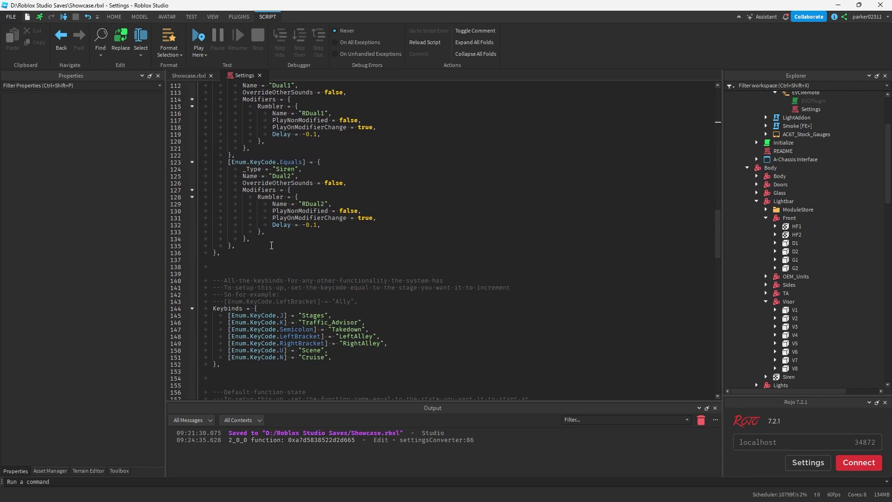
scroll(253, 236, "down", 2)
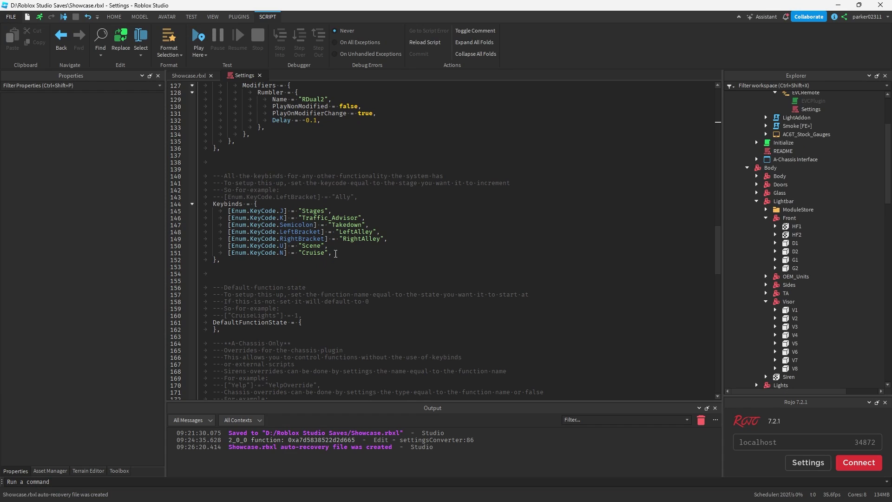
left_click_drag(331, 253, 302, 206)
left_click(302, 225)
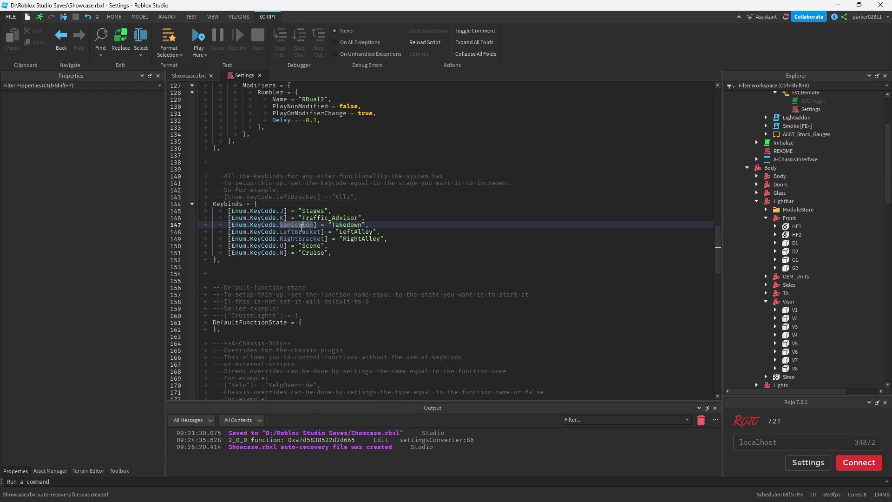
left_click(357, 248)
scroll(356, 248, "down", 5)
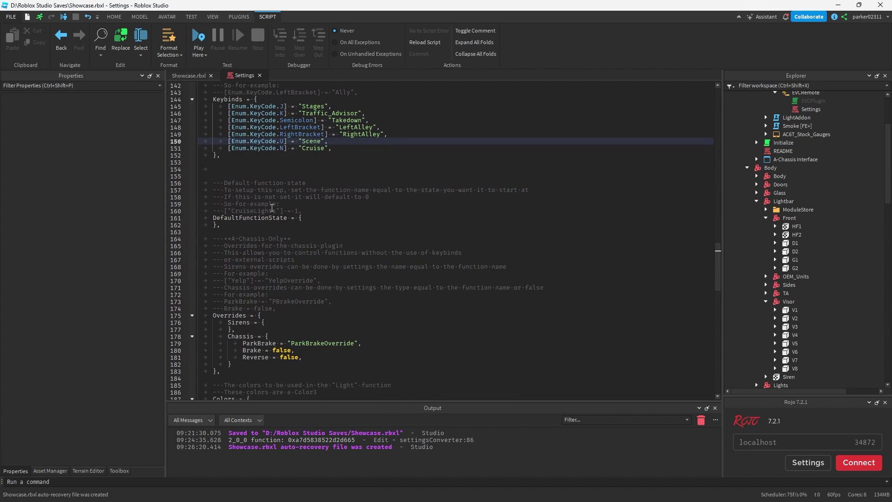
left_click(267, 216)
scroll(288, 232, "down", 7)
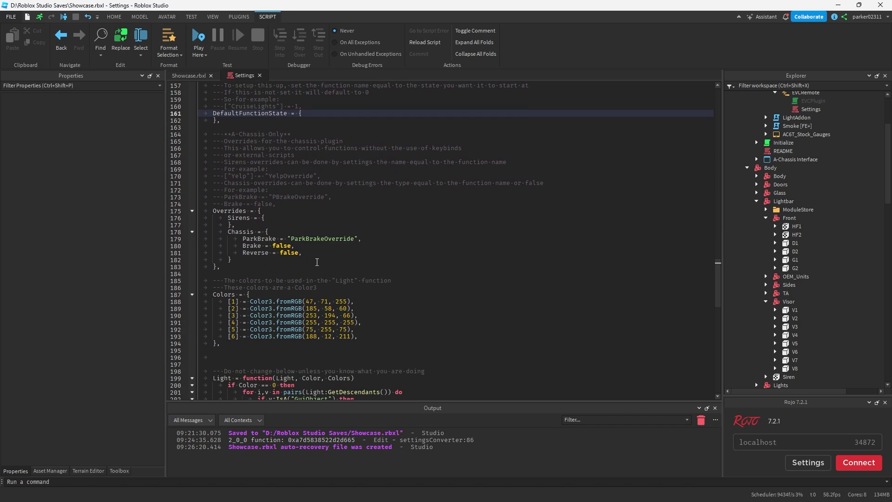
scroll(279, 228, "down", 1)
left_click_drag(213, 217, 363, 247)
left_click(362, 247)
scroll(298, 228, "down", 5)
scroll(266, 214, "down", 3)
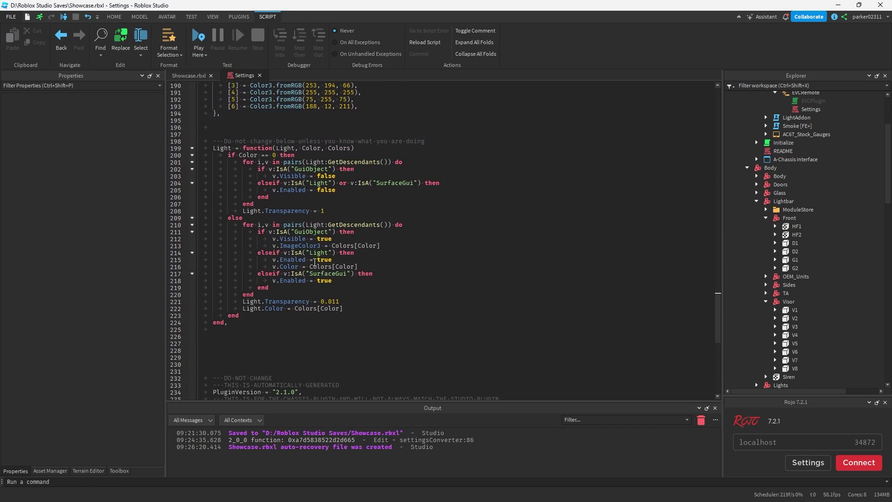
scroll(346, 273, "down", 4)
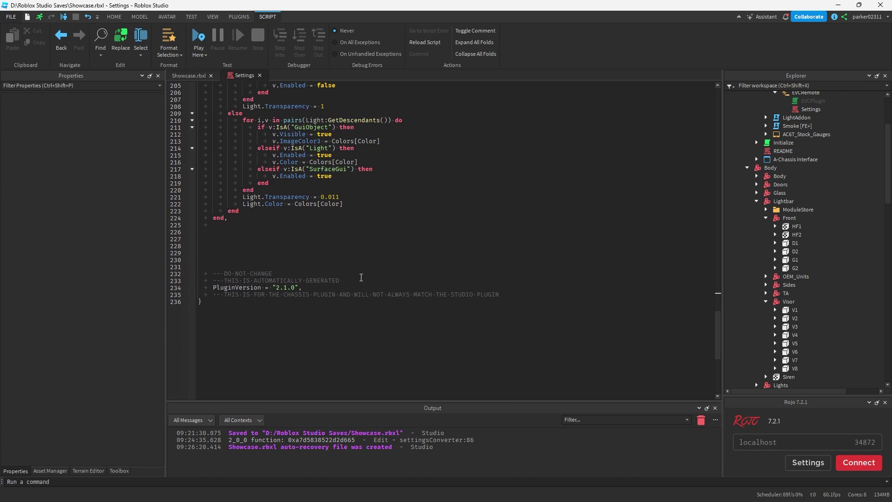
scroll(358, 276, "up", 8)
scroll(360, 276, "up", 9)
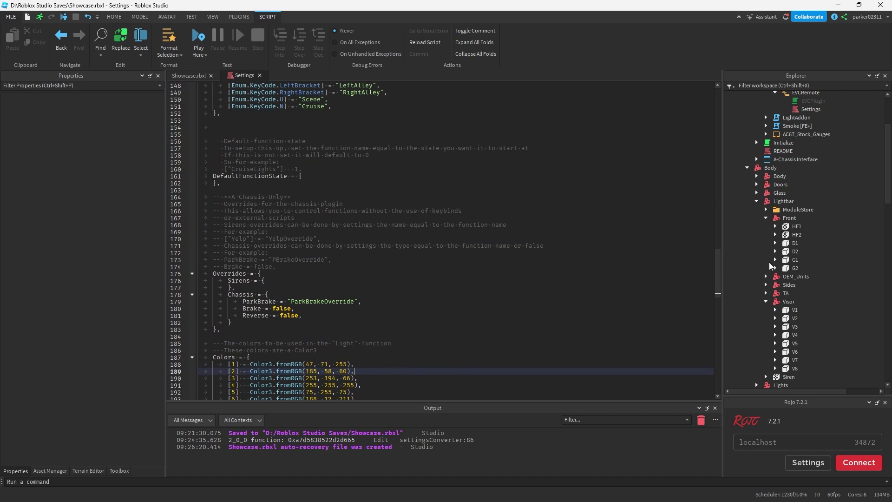
scroll(799, 278, "up", 3)
scroll(452, 280, "up", 1)
scroll(310, 313, "down", 1)
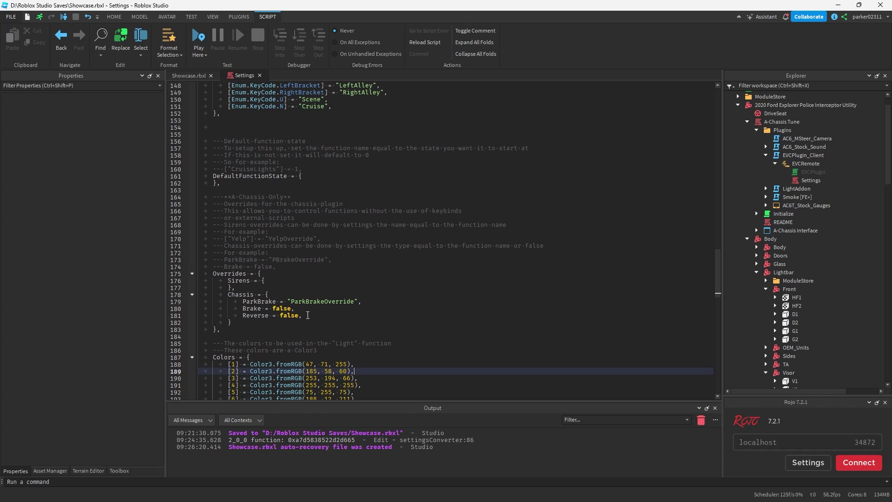
scroll(307, 311, "up", 5)
- Expand Lightbar's ModuleStore folder to confirm the exact name of the Cruise folder
left_click(304, 281)
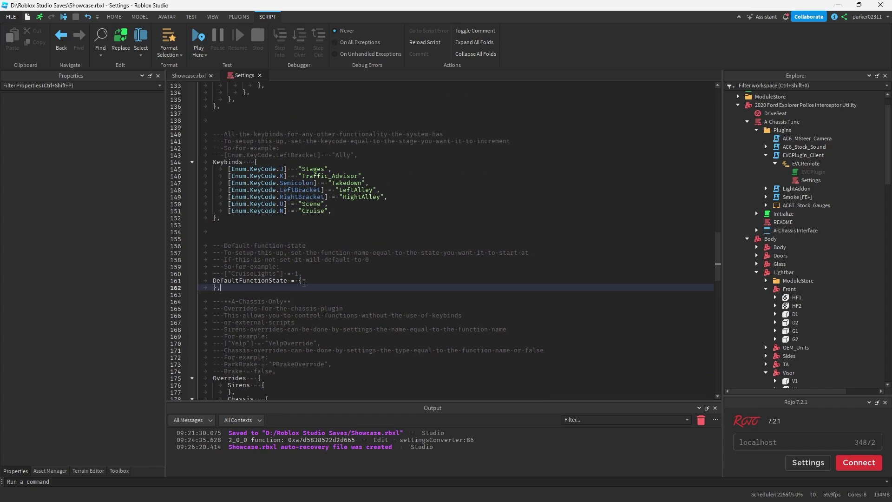
scroll(771, 259, "down", 4)
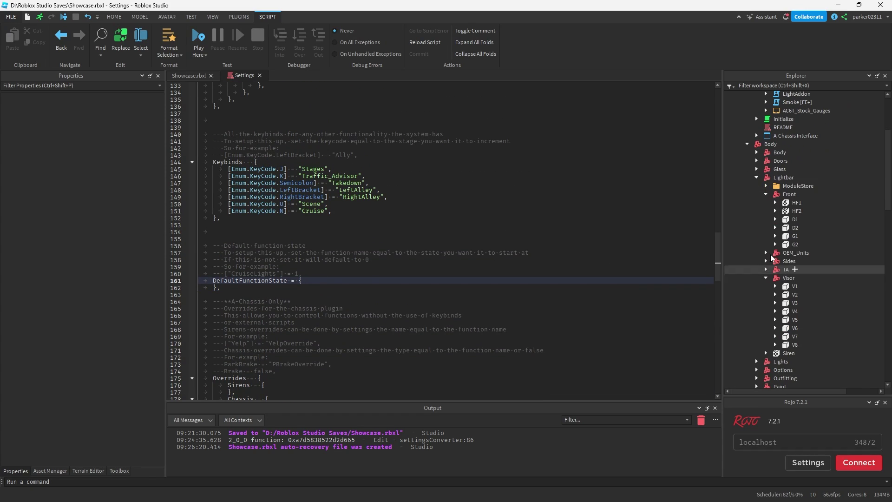
left_click(758, 195)
left_click(766, 194)
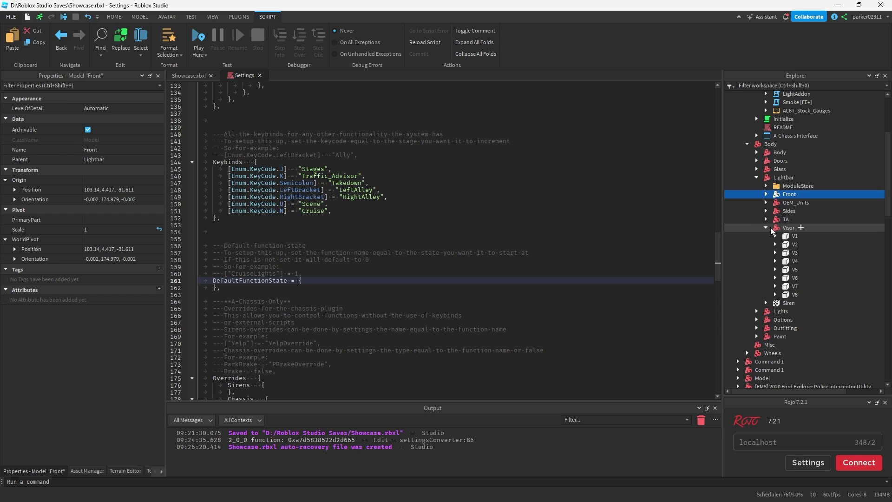
left_click(766, 227)
left_click(762, 188)
left_click(765, 186)
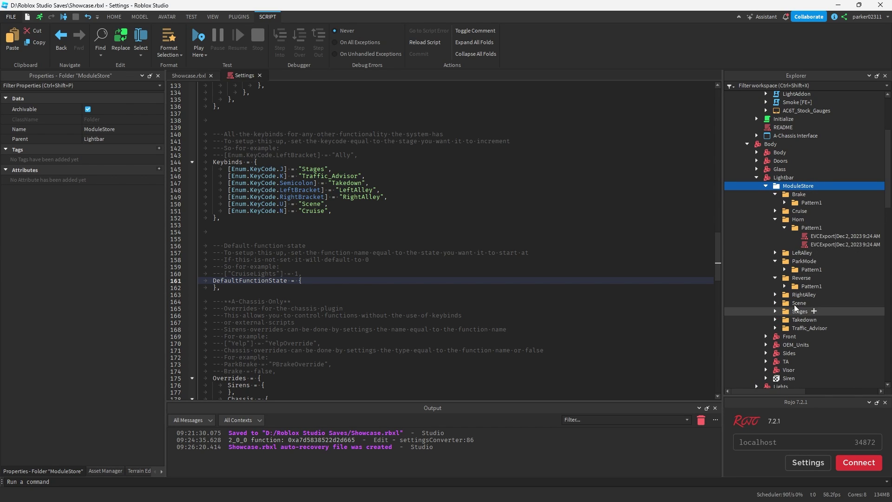
left_click(794, 211)
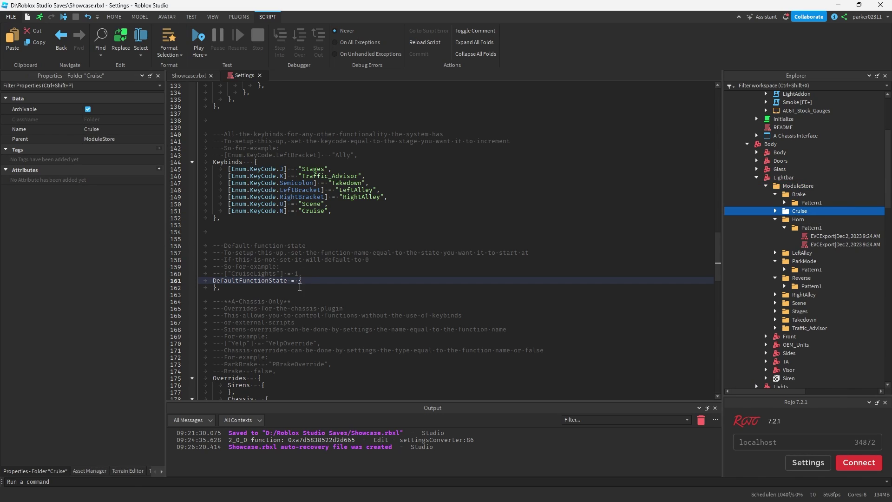
- Add ["Cruise"] = 1, as a new line inside the DefaultFunctionState table
left_click(312, 281)
key("Return")
type("[\"")
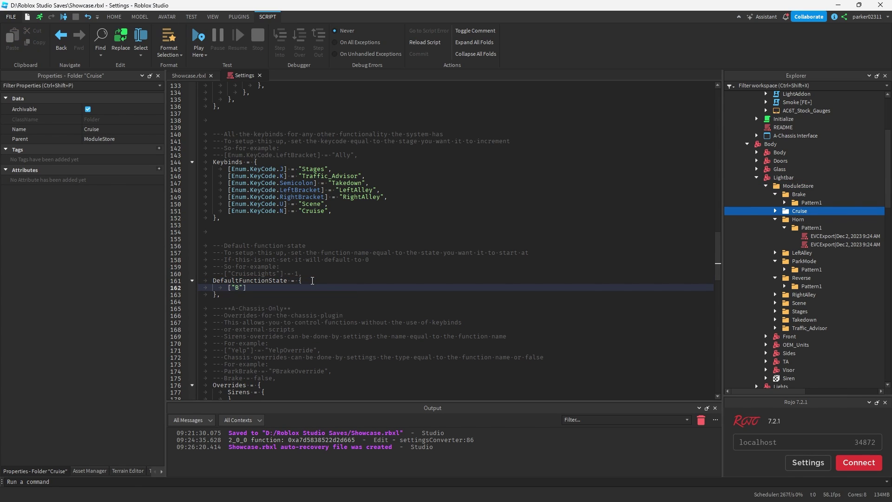
type("Cruise\"] = 1,")
scroll(312, 281, "down", 3)
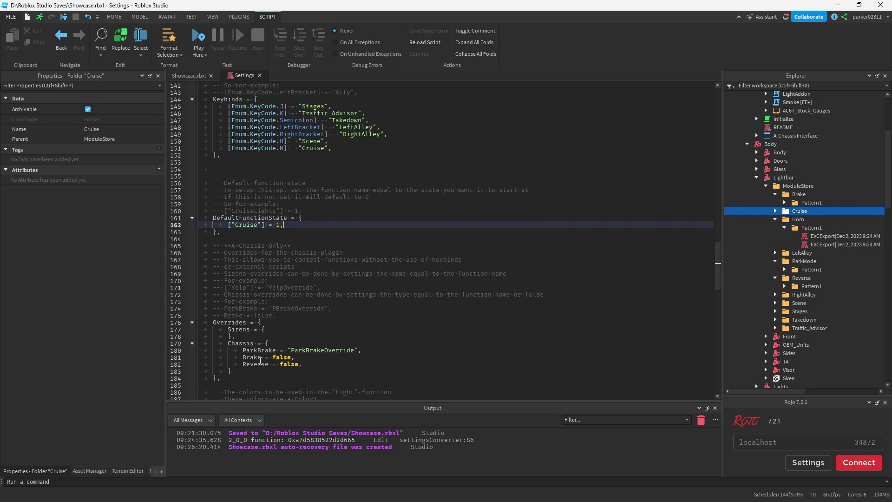
scroll(260, 361, "down", 2)
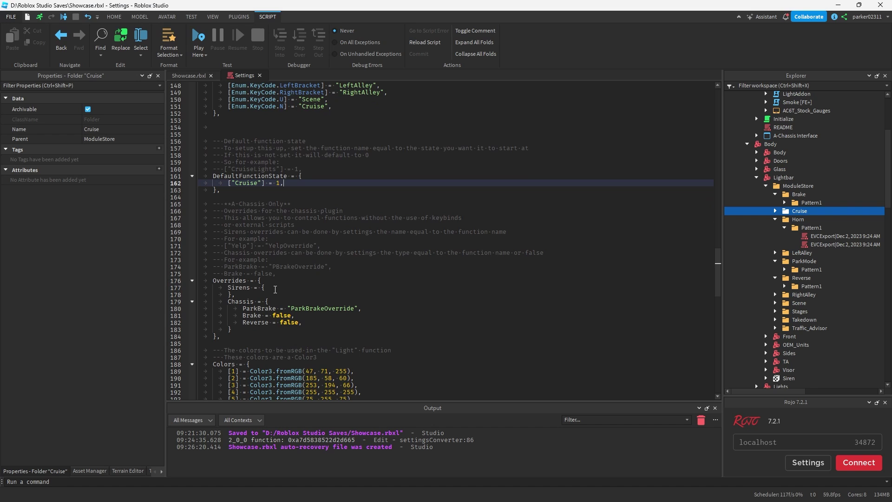
- Preview the Airhorn sound inside the Siren model
scroll(275, 290, "up", 20)
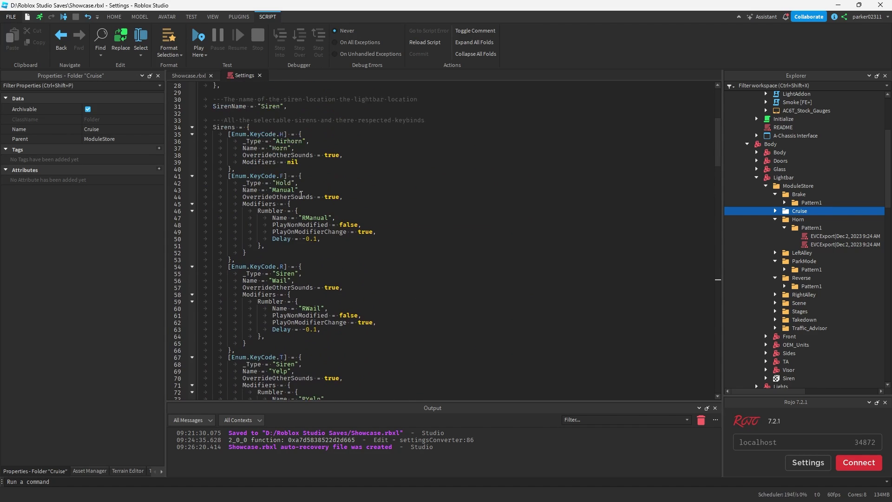
scroll(275, 136, "down", 20)
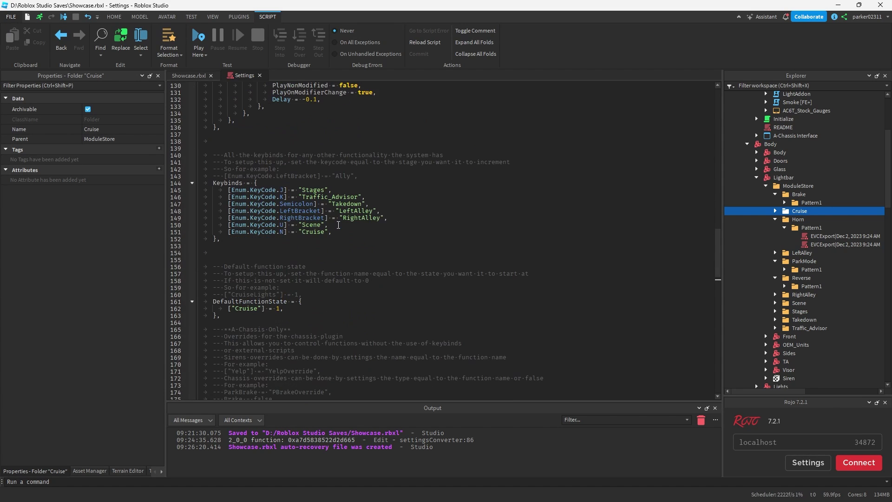
scroll(762, 260, "down", 4)
left_click(765, 283)
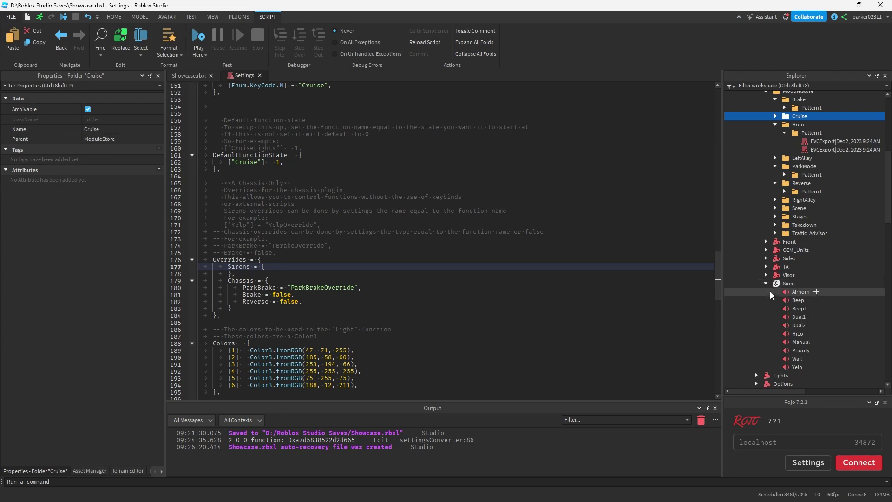
left_click(800, 291)
left_click(85, 203)
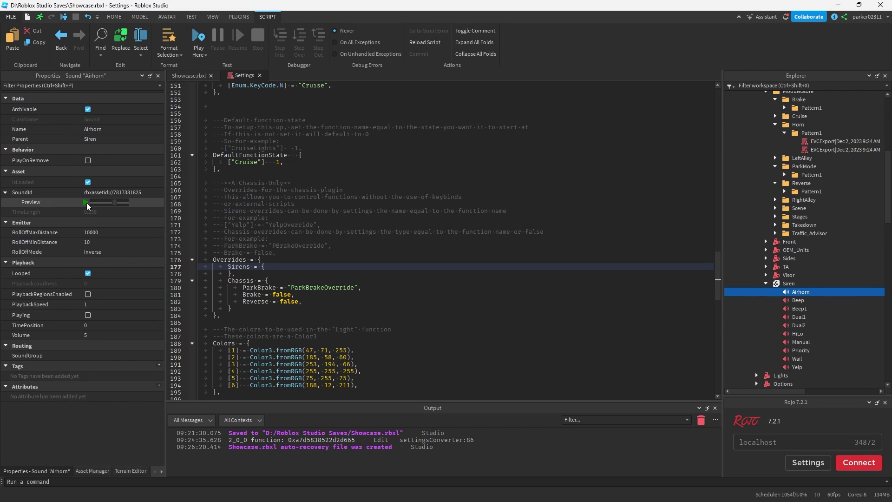
- Review the siren list and place the caret at the end of line 177 in the Sirens table
scroll(800, 325, "up", 5)
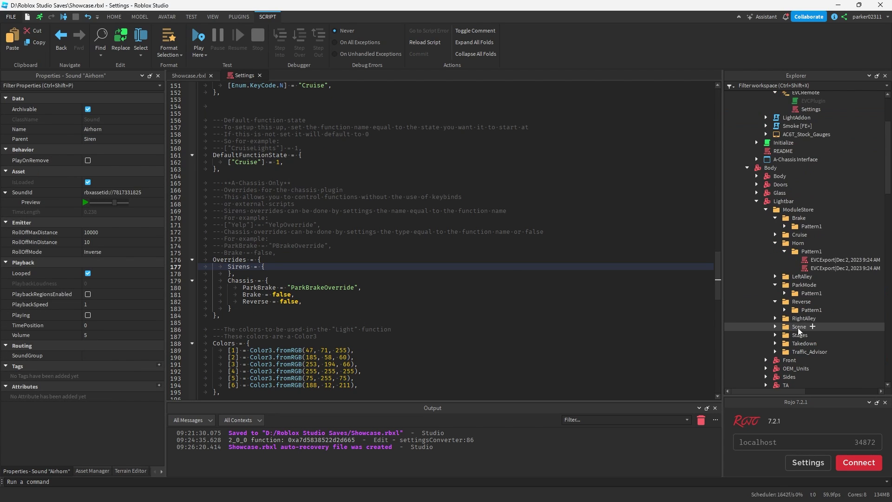
left_click(797, 210)
scroll(673, 235, "up", 20)
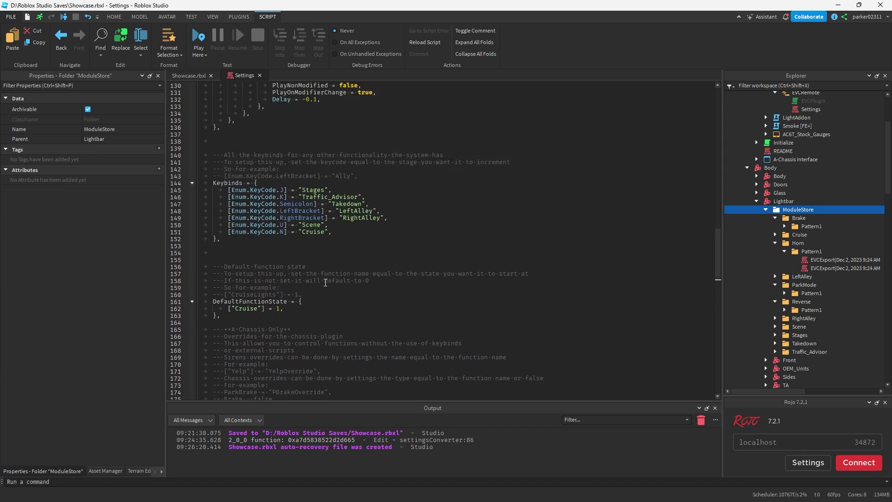
scroll(313, 281, "up", 4)
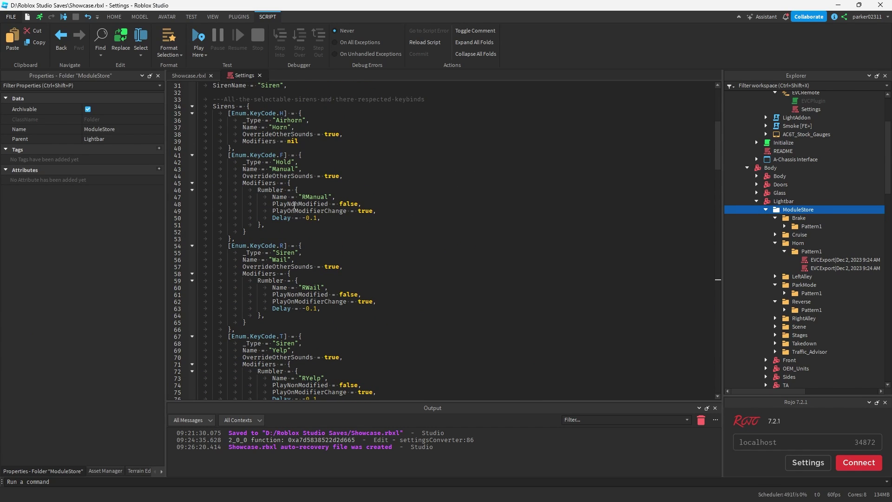
double_click(288, 162)
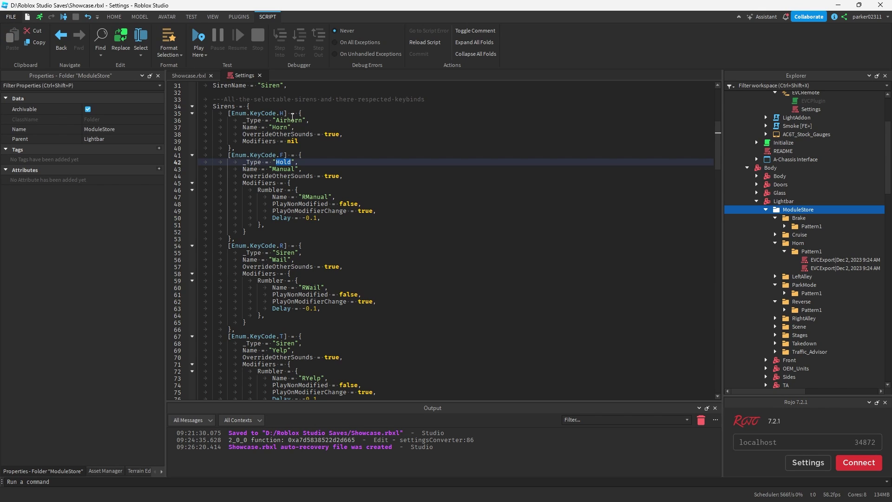
left_click(291, 118)
scroll(370, 236, "down", 20)
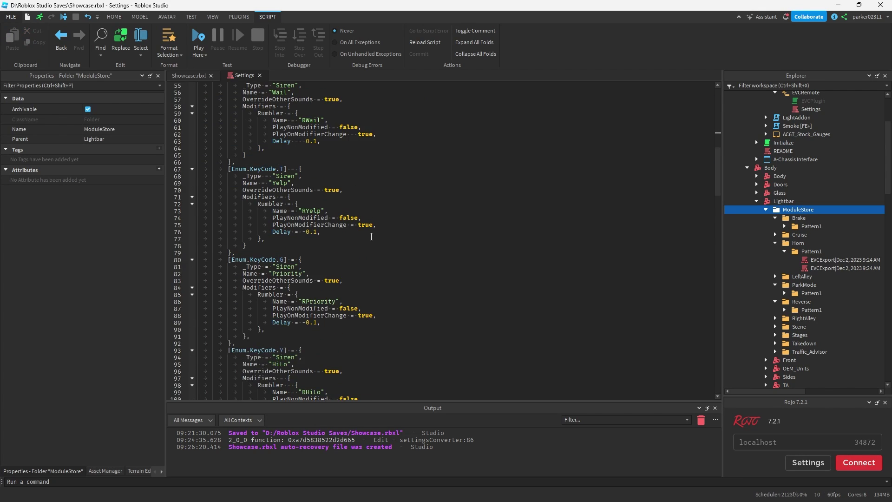
scroll(370, 235, "down", 16)
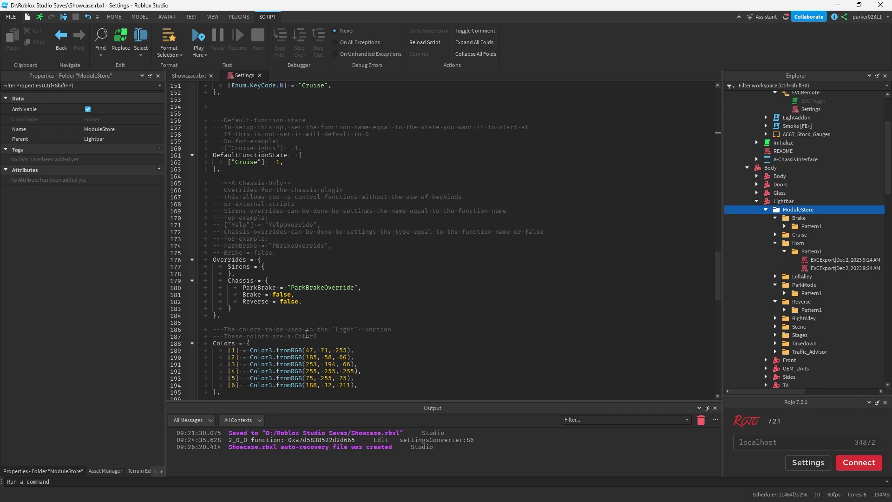
left_click(290, 268)
- Add ["Horn"] = "HornOverride" as a new entry on line 178 of the Sirens overrides
key("Return")
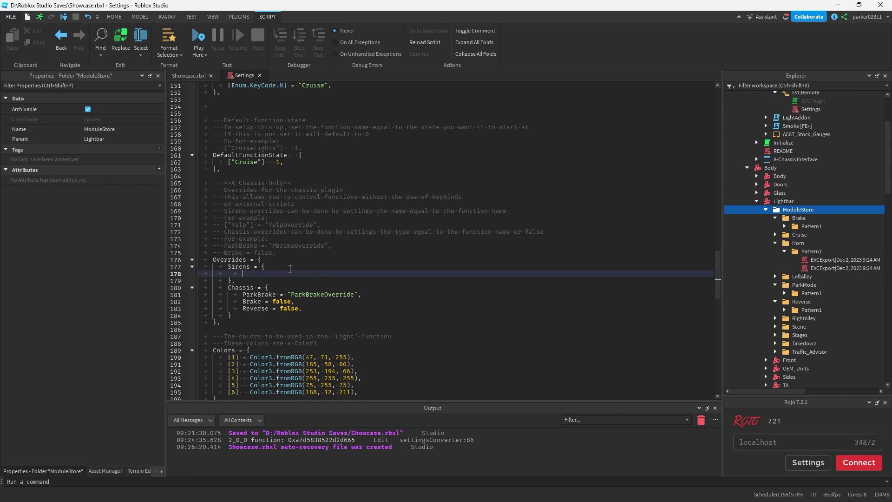
type("[\"Horn")
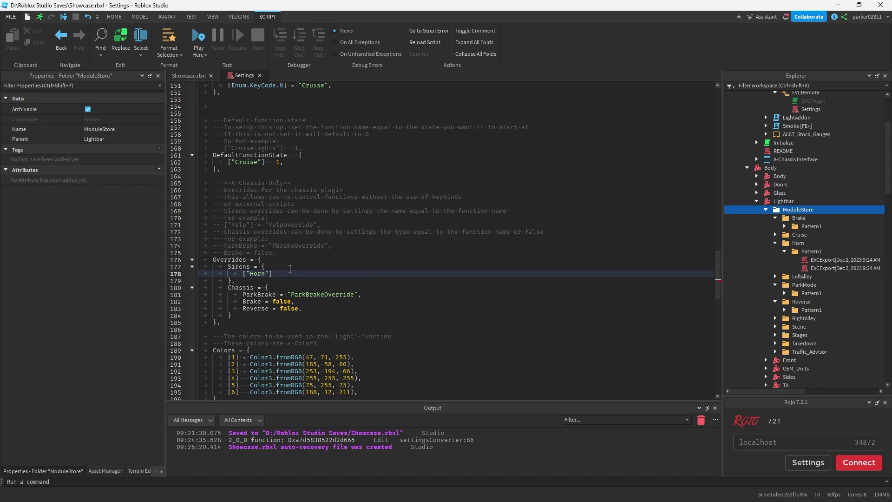
scroll(290, 268, "up", 20)
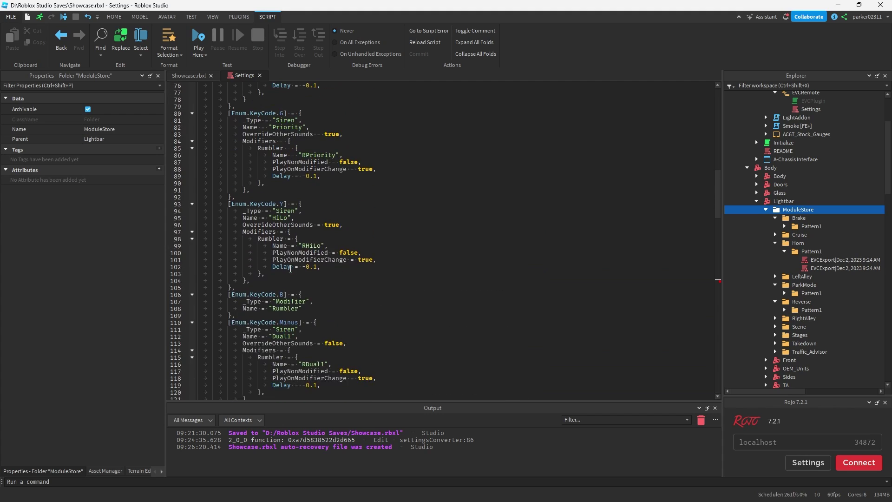
scroll(262, 210, "down", 2)
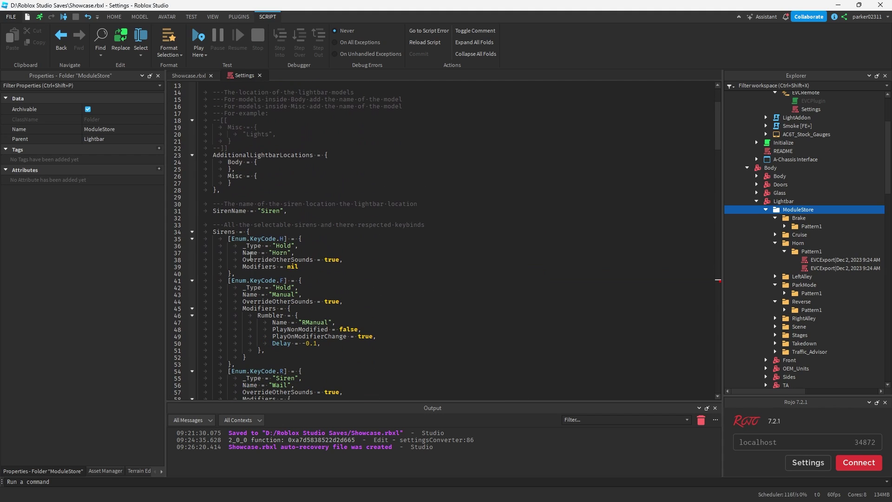
scroll(285, 242, "down", 20)
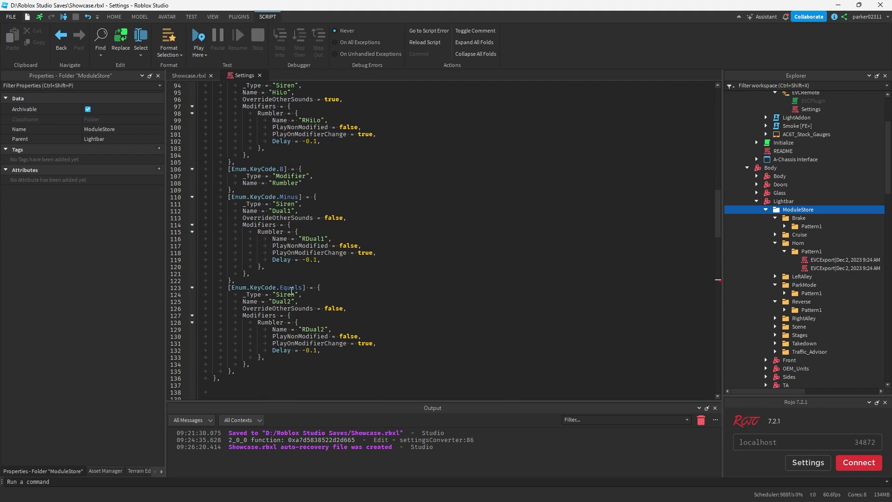
scroll(292, 291, "down", 16)
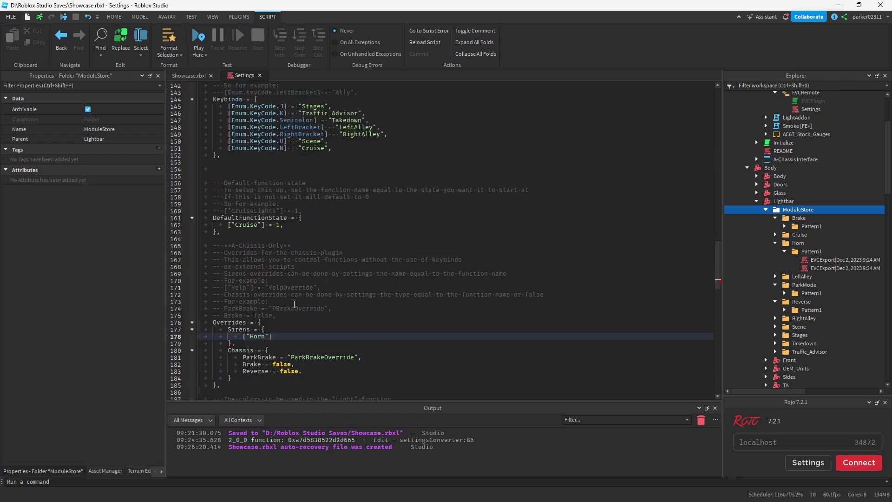
scroll(294, 304, "up", 15)
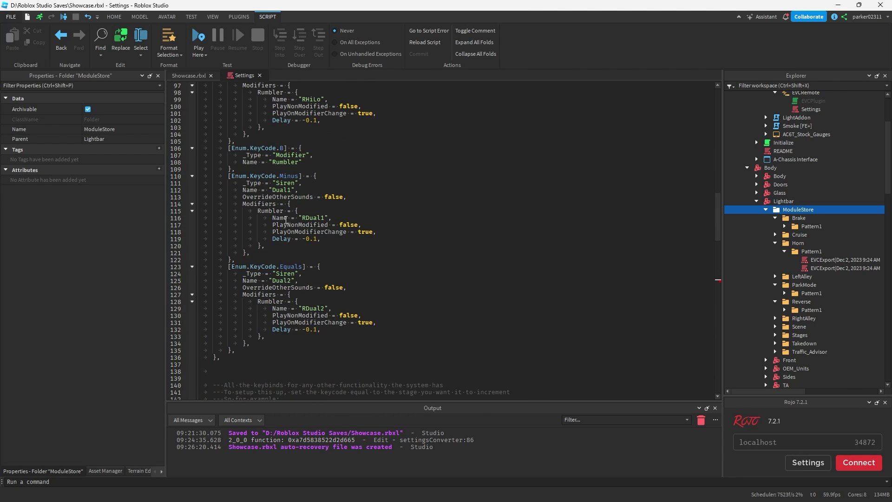
scroll(285, 220, "up", 2)
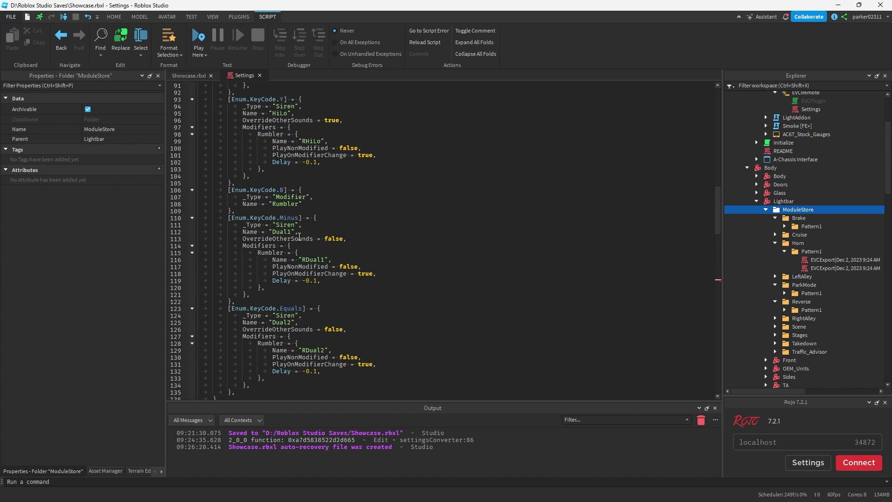
scroll(302, 239, "up", 2)
scroll(297, 240, "down", 8)
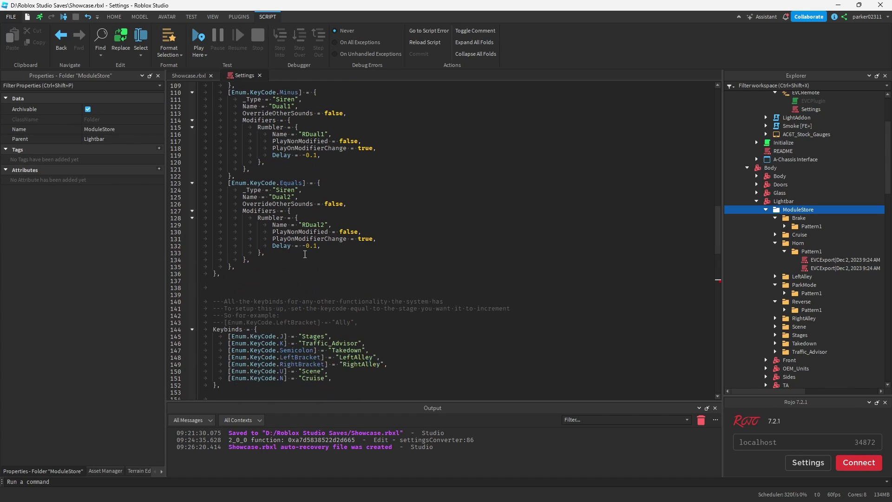
scroll(306, 256, "up", 6)
left_click(290, 213)
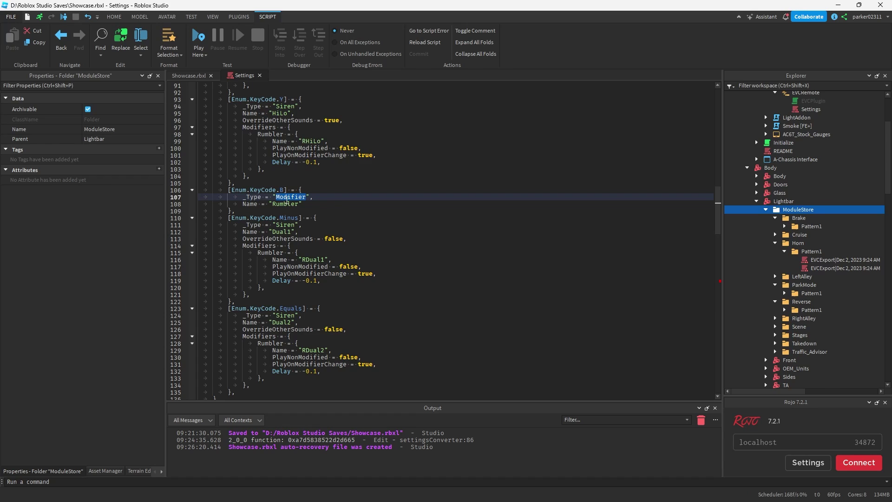
scroll(302, 255, "down", 20)
left_click(284, 277)
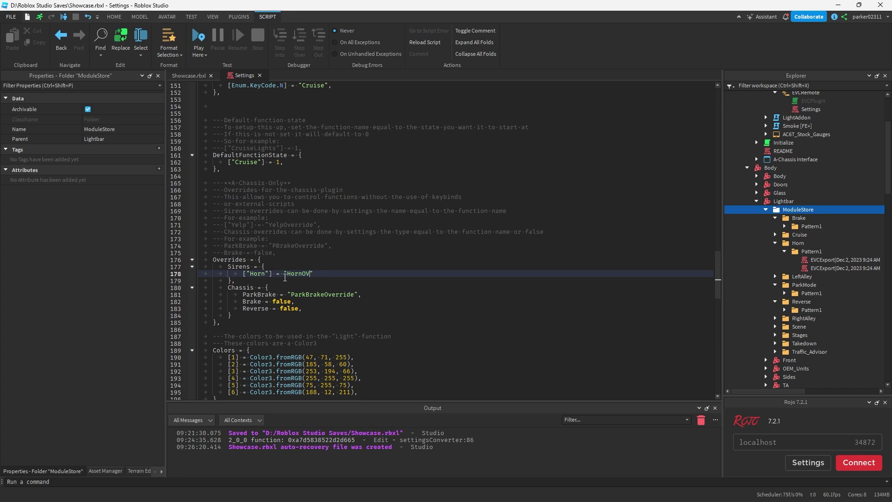
key("BackSpace")
key("BackSpace")
type("erride")
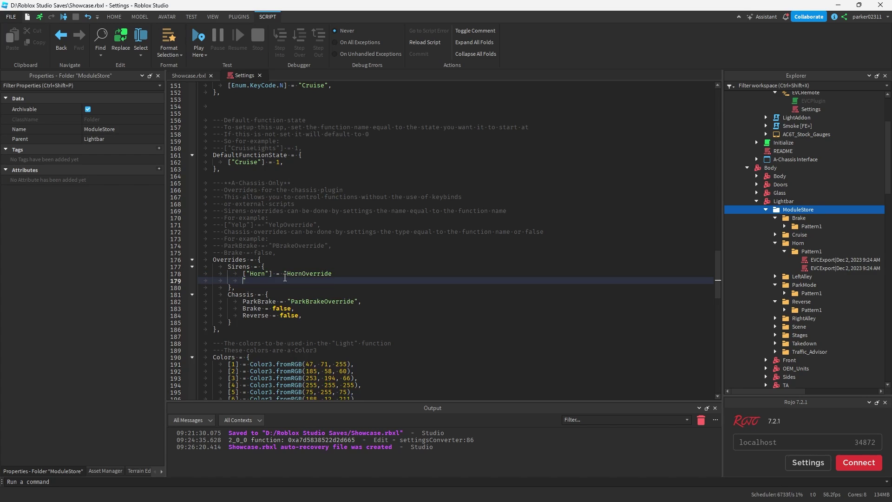
- Rename the ModuleStore Horn folder to HornOverride
double_click(800, 243)
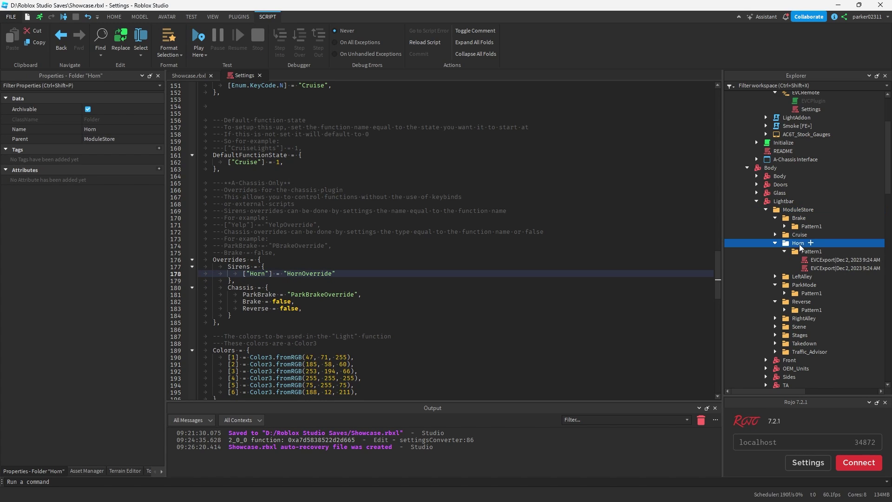
key("Right")
type("OVerride")
key("Return")
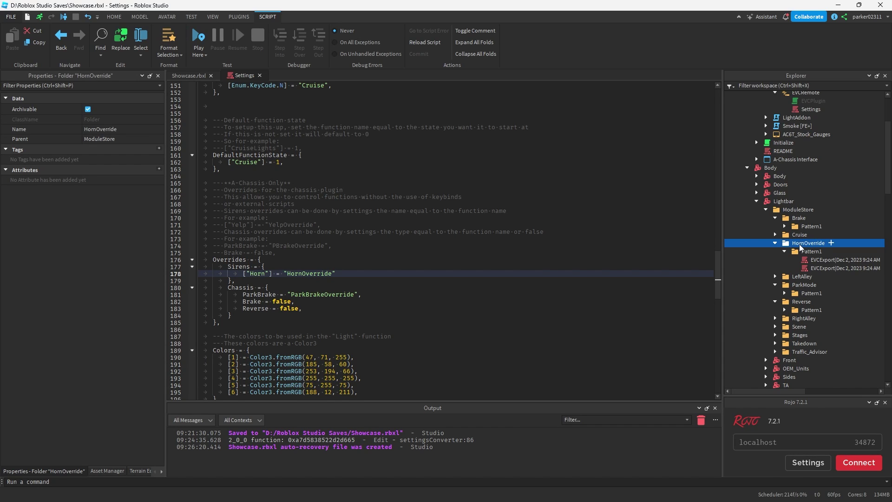
left_click(386, 278)
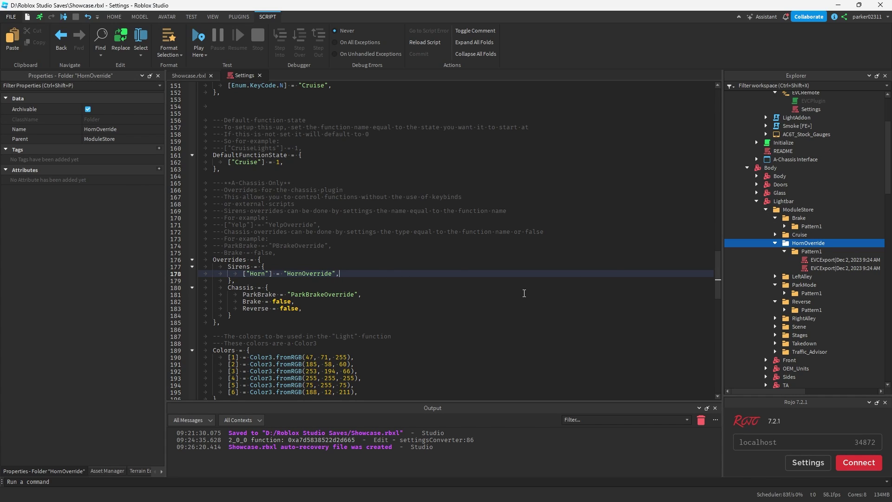
- Set the ParkBrake override to {"ParkMode", "Stages"} and confirm the Stages folder name
left_click_drag(285, 295, 365, 294)
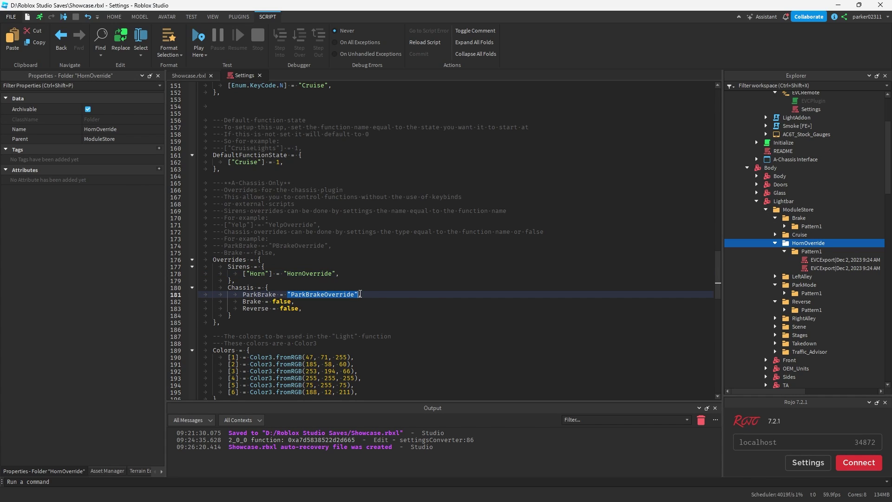
key("BackSpace")
type("{},")
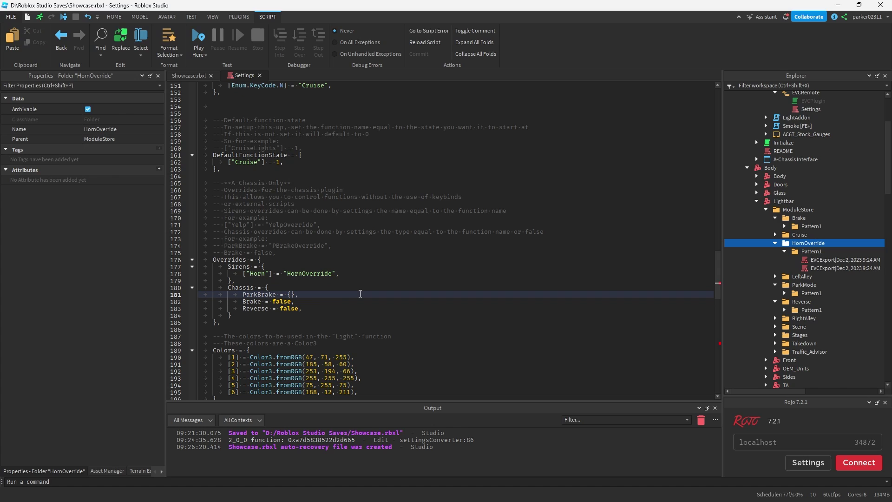
type("}")
key("shift+End")
key("Left")
type("\"Park")
key("Right")
type(", \"Sta")
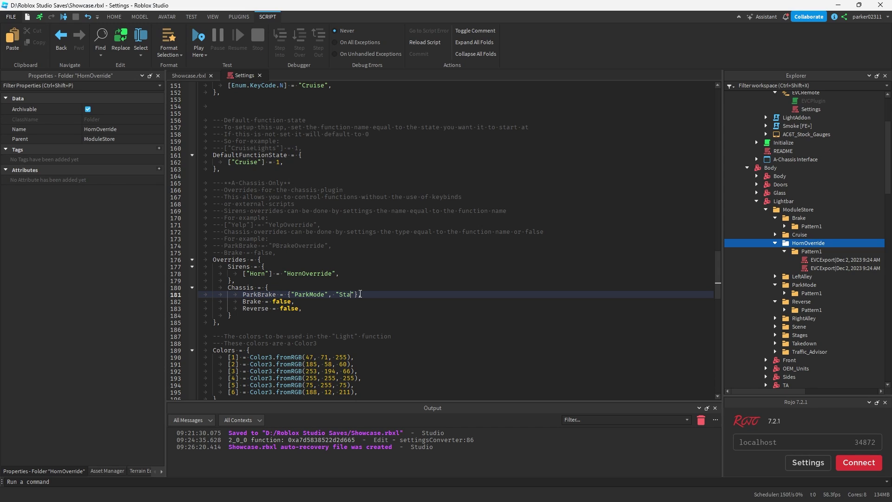
type("ges")
double_click(304, 296)
scroll(809, 250, "down", 1)
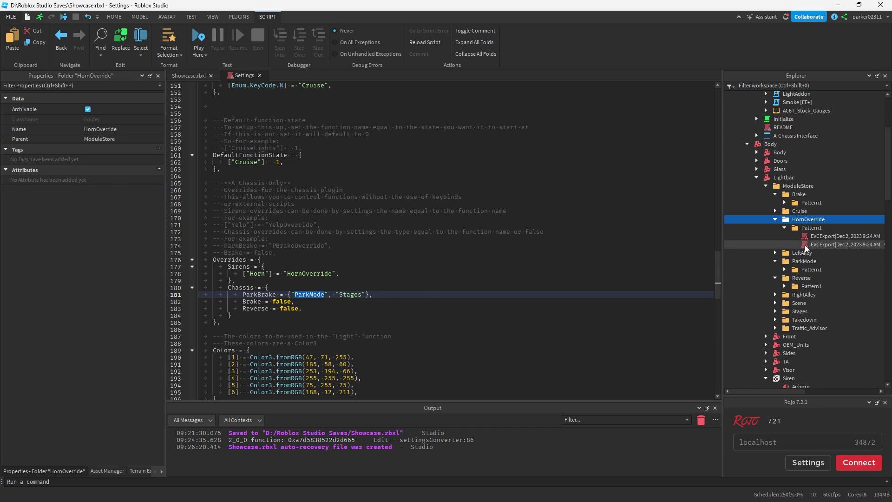
left_click(759, 311)
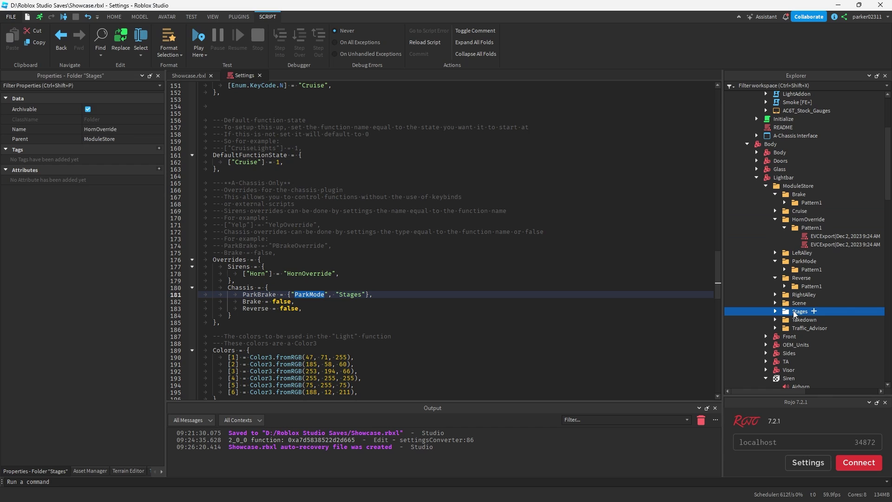
scroll(759, 311, "down", 1)
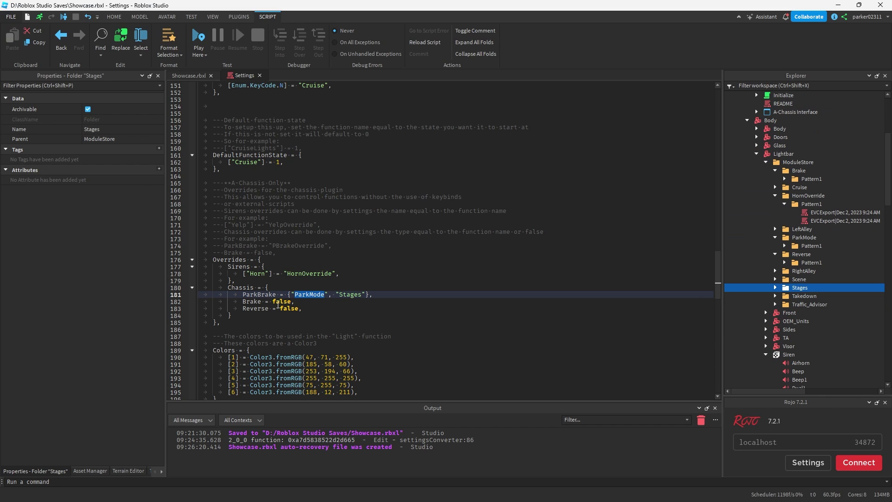
- Replace false with "Brake" and "Reverse" for the Brake and Reverse overrides
double_click(279, 302)
type("\"Brake")
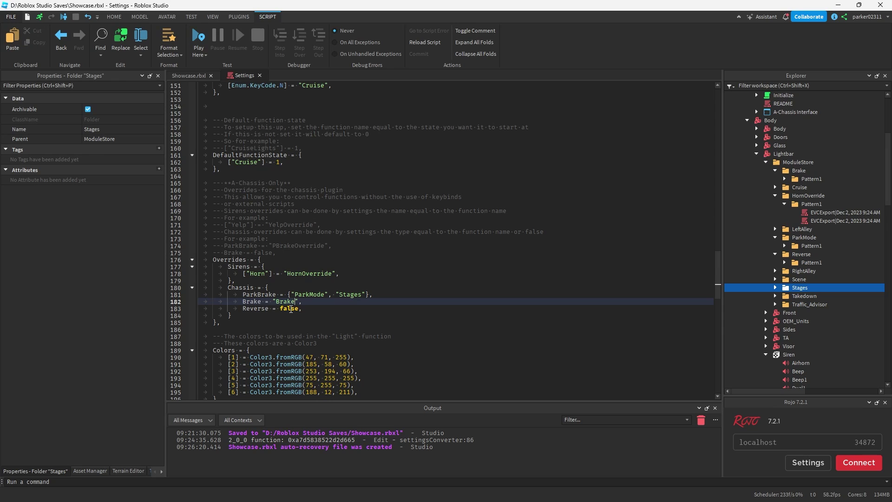
double_click(291, 309)
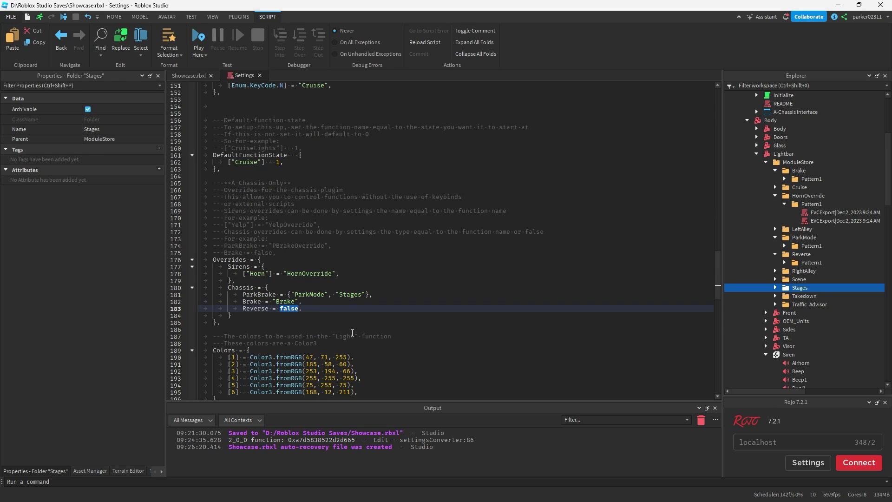
type("\"Reverse")
left_click(365, 321)
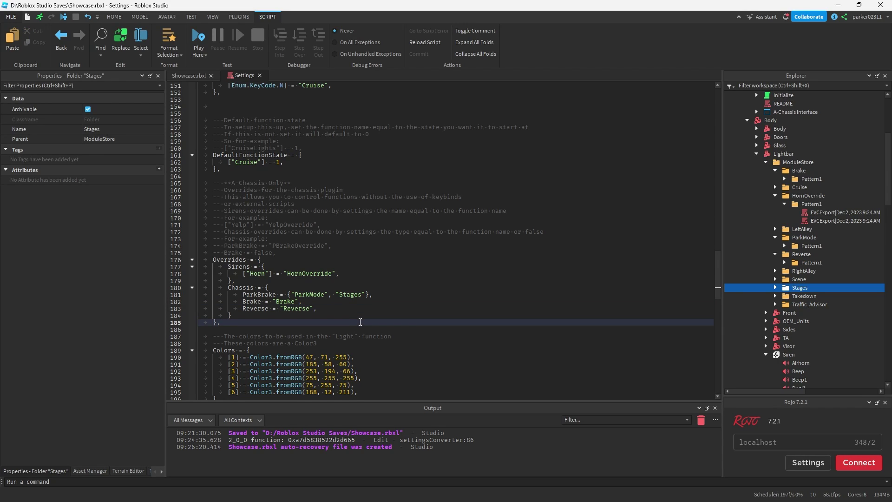
- Review the A-Chassis override comment block in the Settings script
scroll(329, 302, "up", 1)
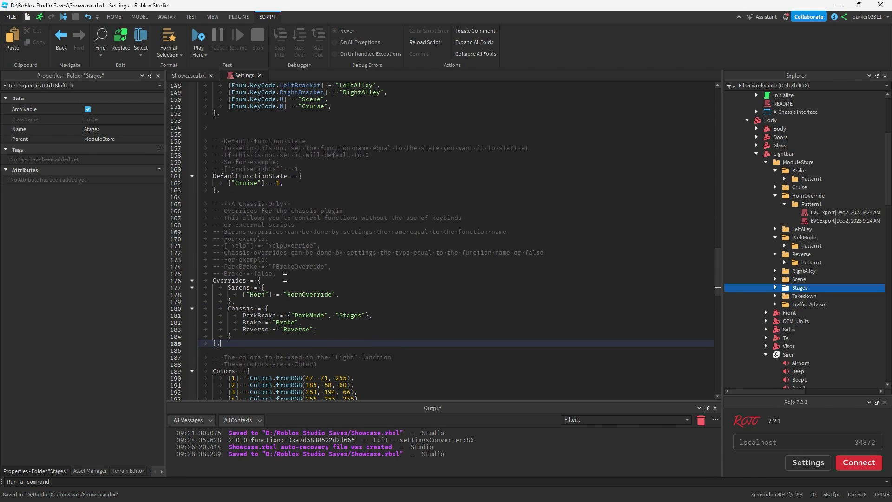
left_click_drag(285, 275, 214, 205)
left_click(333, 246)
left_click(384, 274)
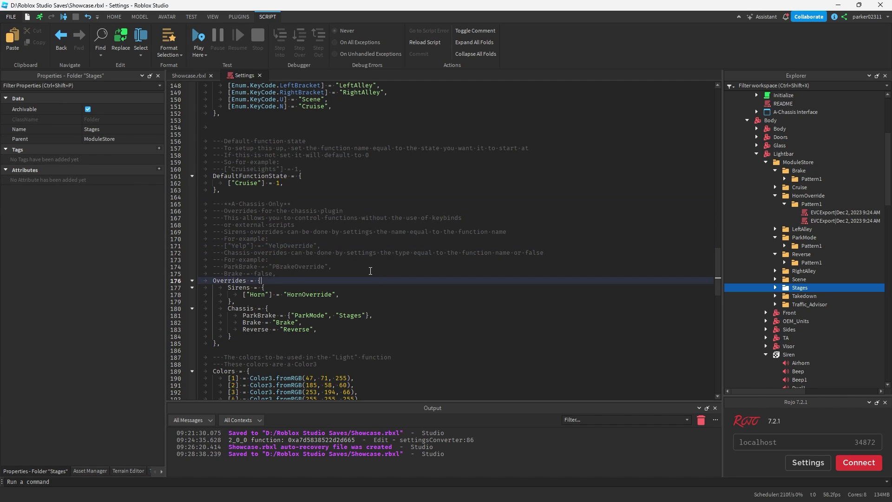
scroll(379, 279, "up", 2)
scroll(377, 205, "down", 1)
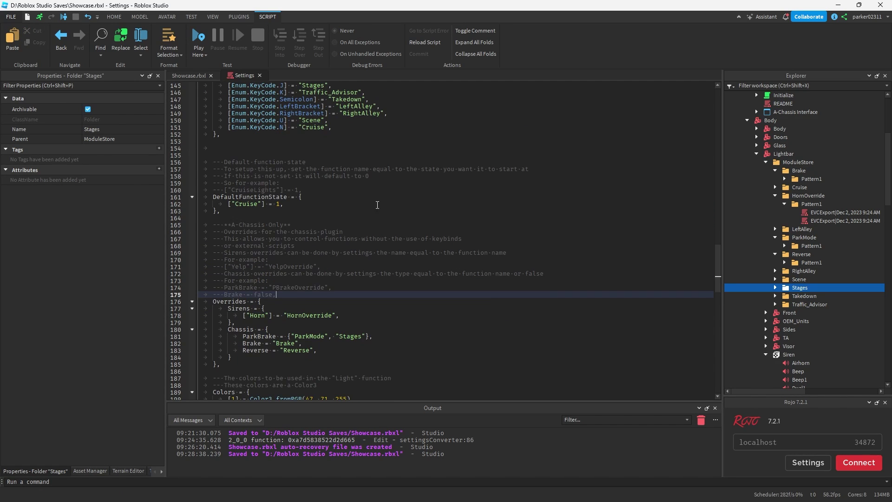
- Look over the white SUV in the Showcase scene, then reread the override explanations on lines 166–174
left_click(192, 75)
left_click(576, 211)
right_click_drag(575, 211, 576, 209)
key("s")
key("w")
key("s")
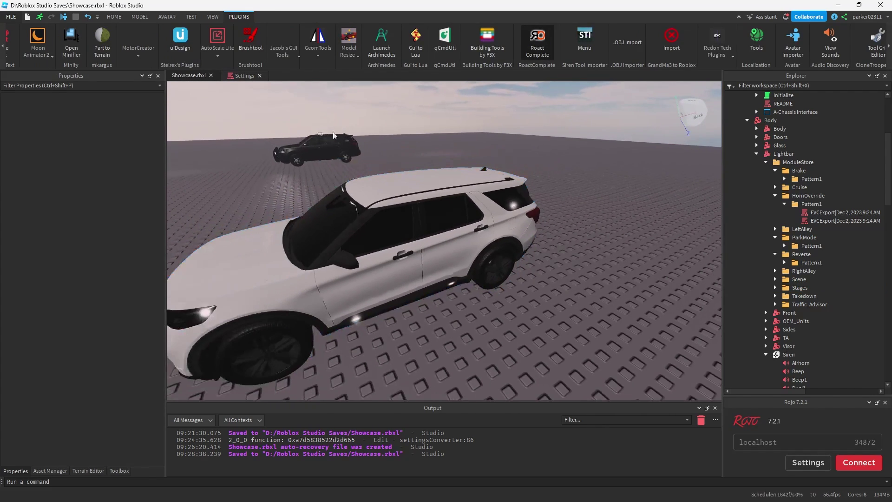
left_click(245, 76)
left_click_drag(346, 290, 213, 231)
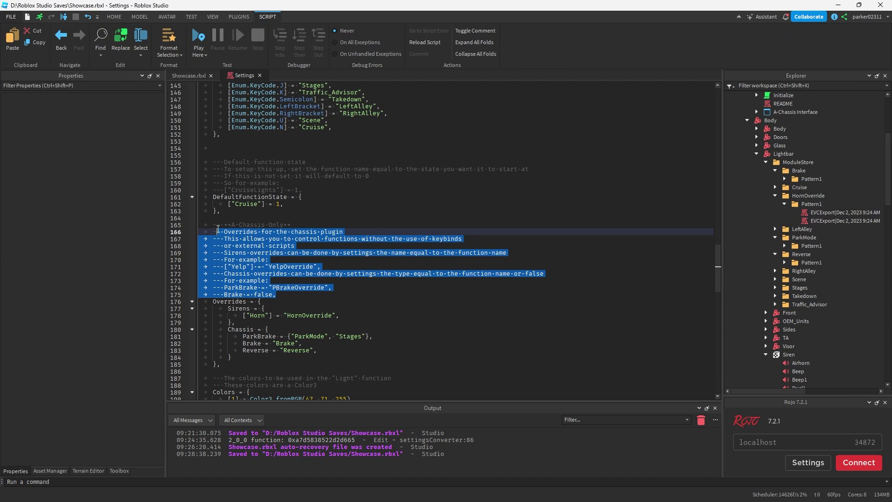
key("Left")
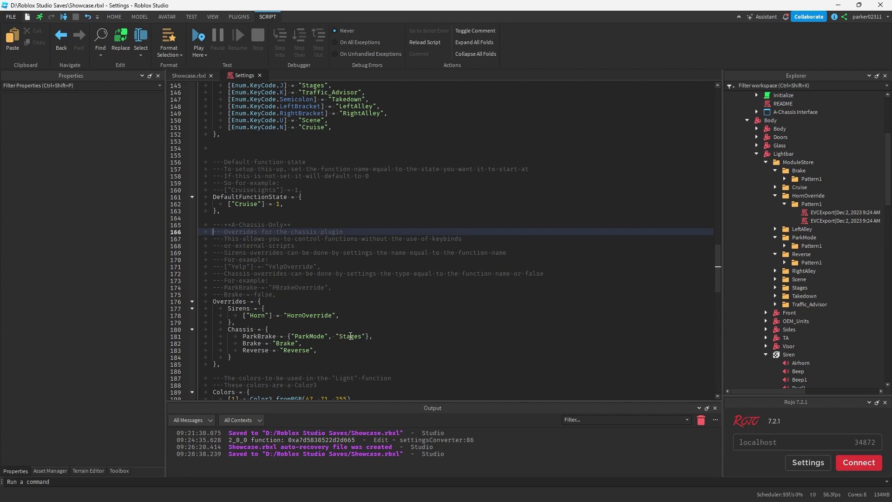
left_click(350, 335)
- Return to the Showcase scene and start a Play Here test from the HOME ribbon
left_click(188, 75)
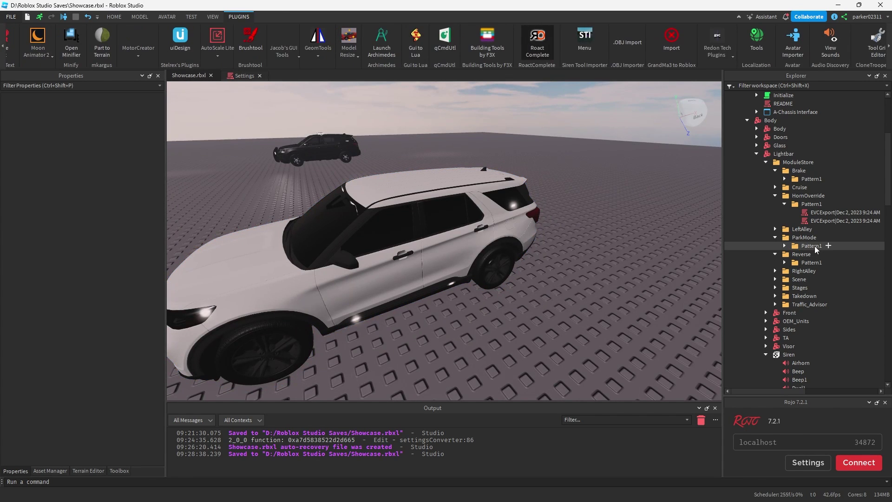
scroll(814, 247, "down", 5)
scroll(806, 247, "up", 5)
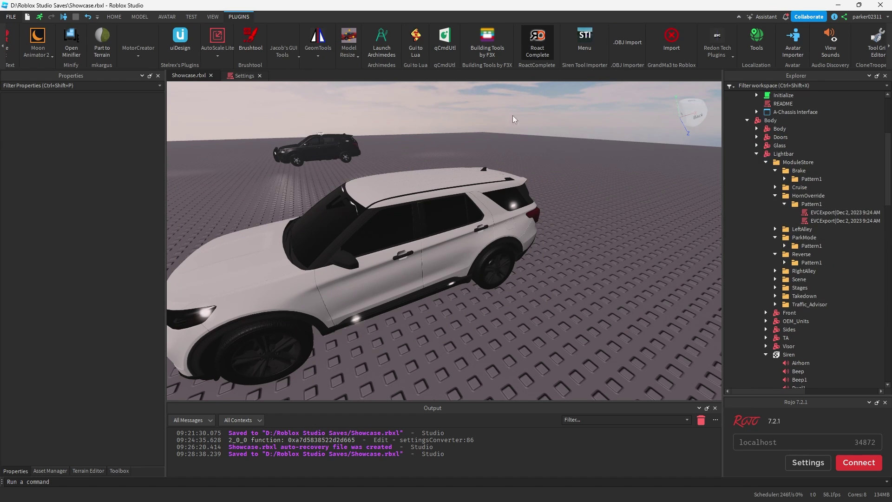
left_click(113, 16)
right_click_drag(475, 166, 476, 167)
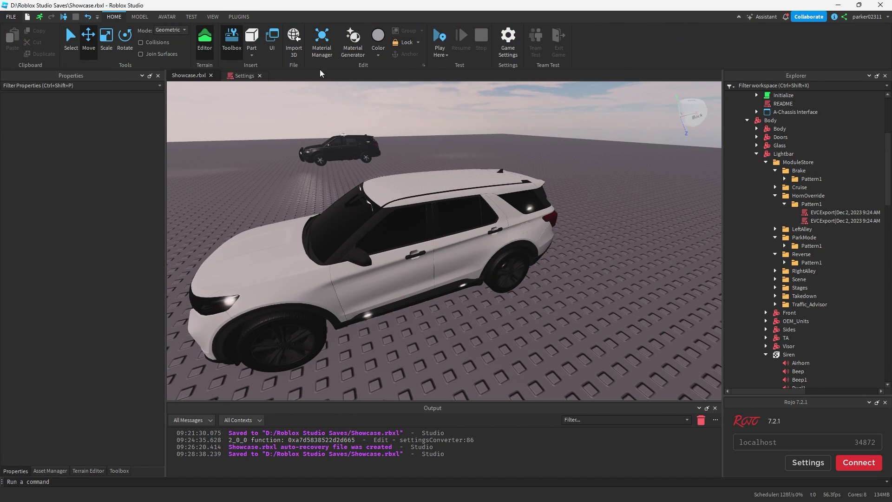
left_click(244, 76)
scroll(265, 297, "up", 4)
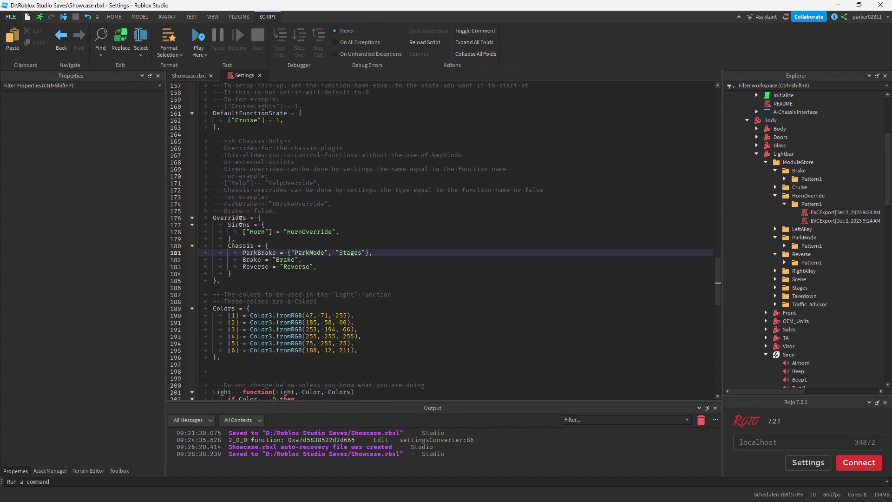
scroll(280, 209, "up", 4)
scroll(249, 217, "up", 20)
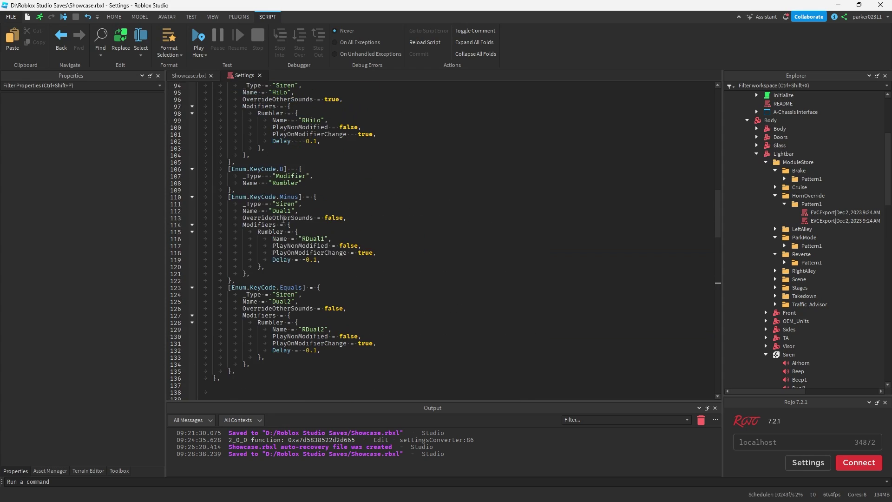
scroll(253, 139, "down", 20)
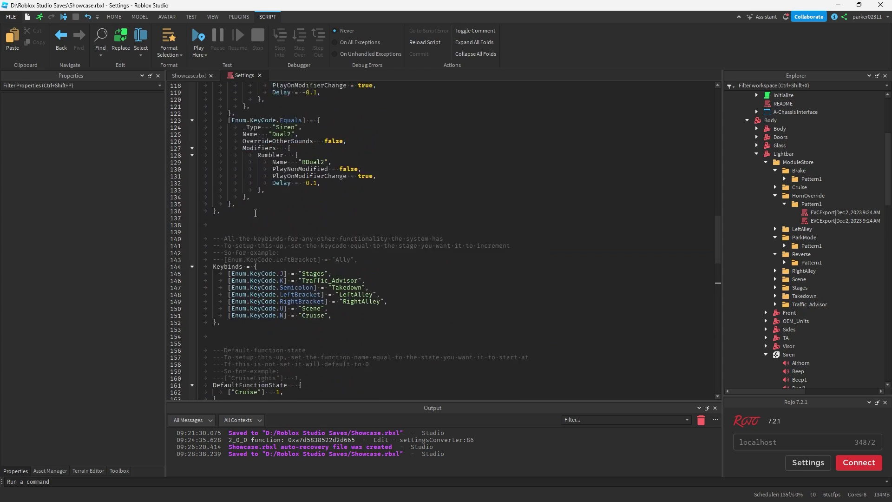
left_click(188, 76)
left_click(443, 34)
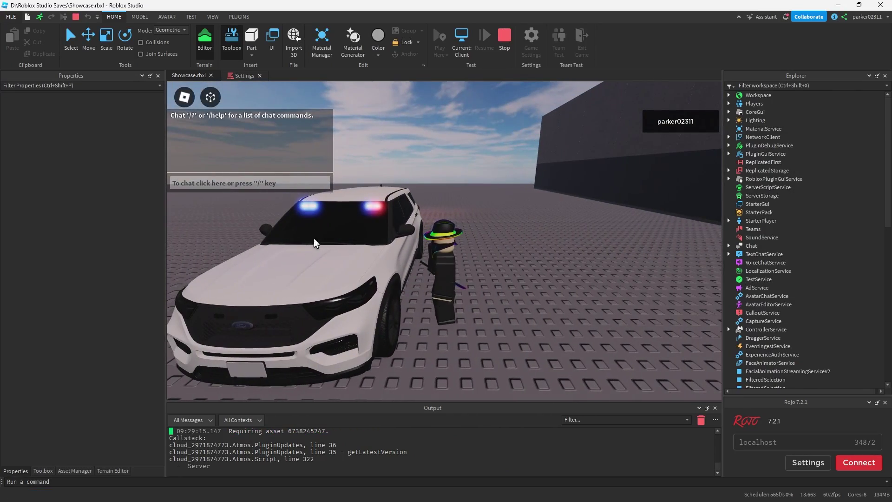
- Walk the avatar around the police SUV, check the Settings keybinds, and return to the game
right_click_drag(412, 193, 412, 194)
key("w")
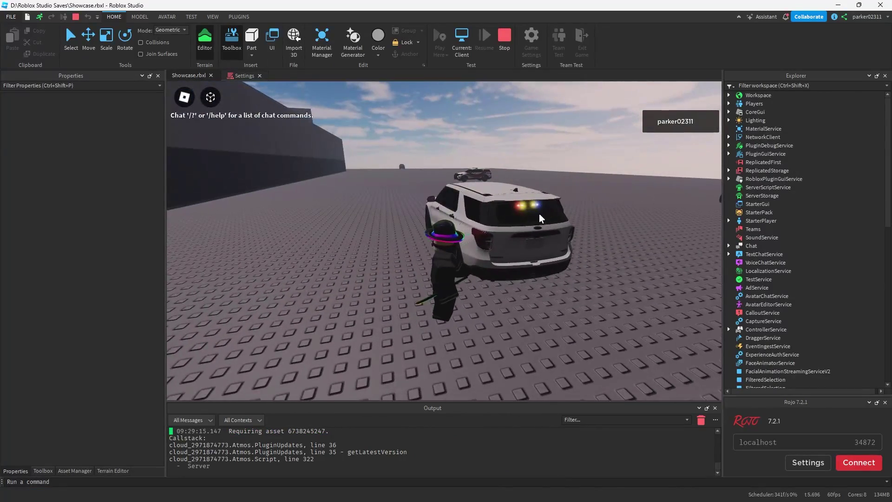
key("w")
right_click_drag(541, 217, 540, 217)
key("s")
right_click_drag(438, 217, 438, 217)
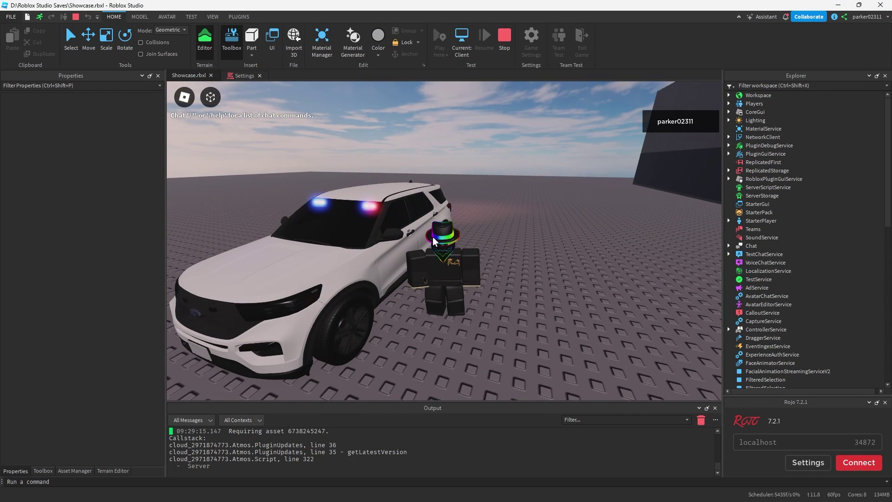
left_click(235, 76)
scroll(329, 192, "up", 1)
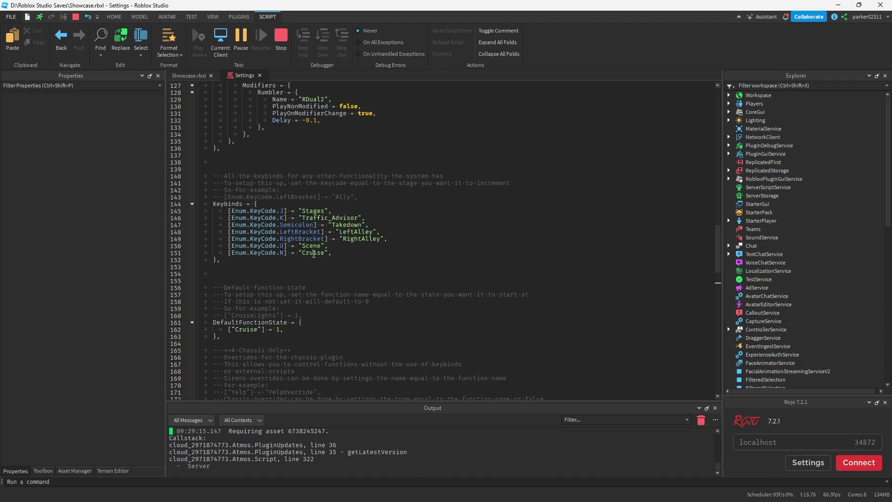
left_click(188, 75)
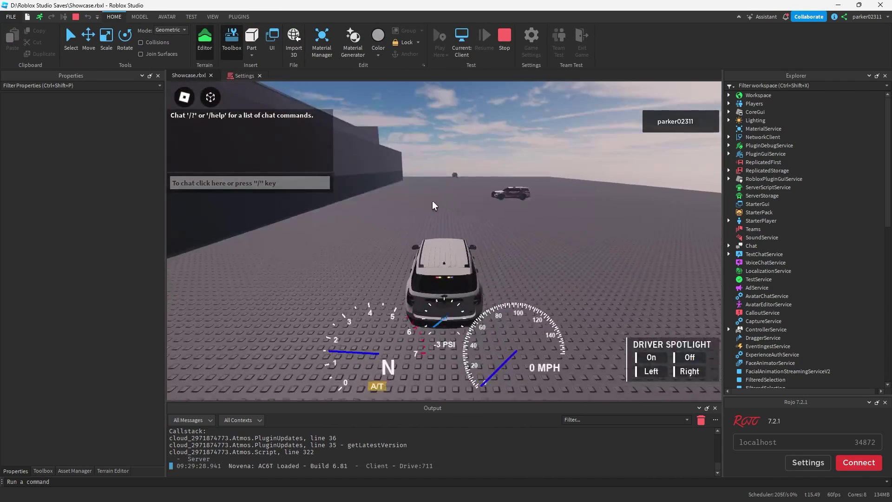
- Reverse the SUV with S and brake with W while watching its lights
scroll(442, 195, "down", 2)
right_click_drag(441, 195, 440, 196)
scroll(441, 196, "up", 2)
scroll(440, 200, "up", 5)
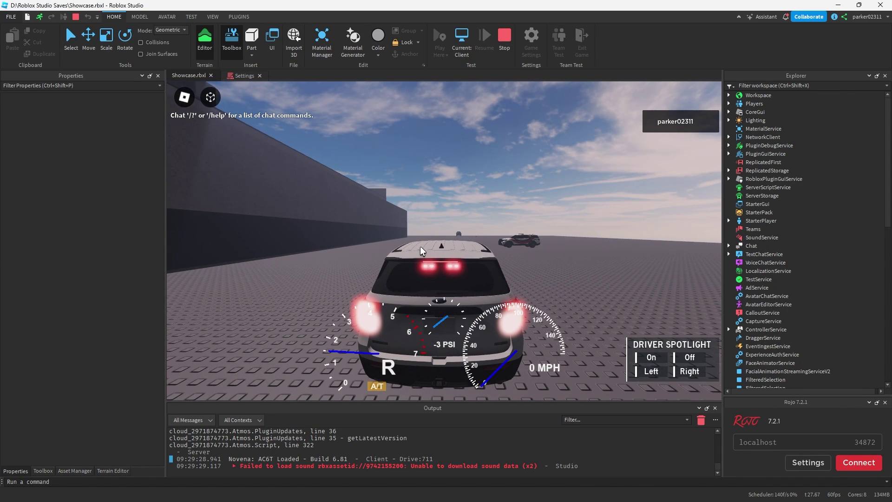
scroll(420, 251, "down", 5)
key("s")
right_click_drag(421, 251, 420, 251)
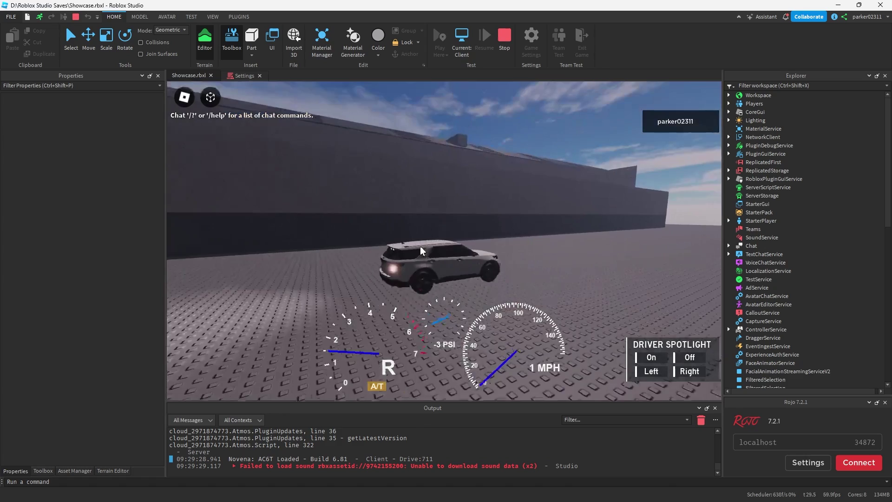
scroll(420, 251, "up", 3)
key("w")
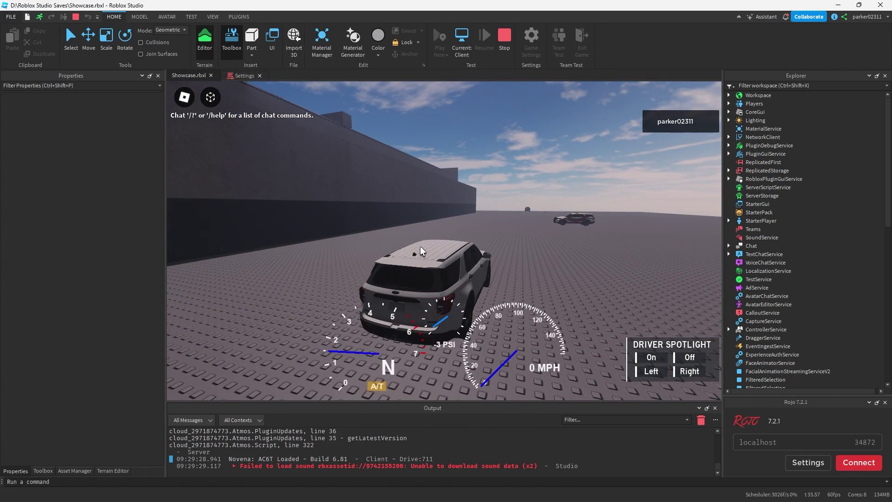
- Engage and release the parking brake with P, circling the SUV to watch the lightbar
scroll(421, 251, "down", 3)
right_click_drag(420, 251, 481, 252)
scroll(483, 256, "up", 2)
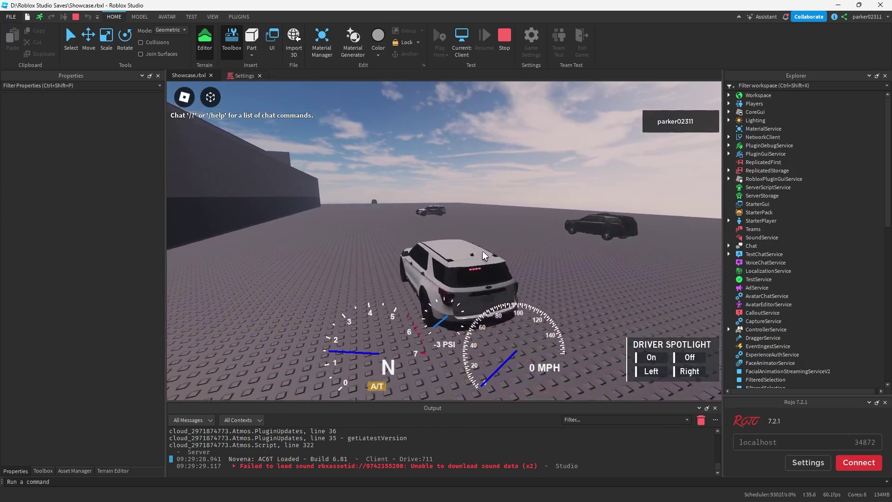
key("p")
scroll(481, 252, "up", 2)
key("p")
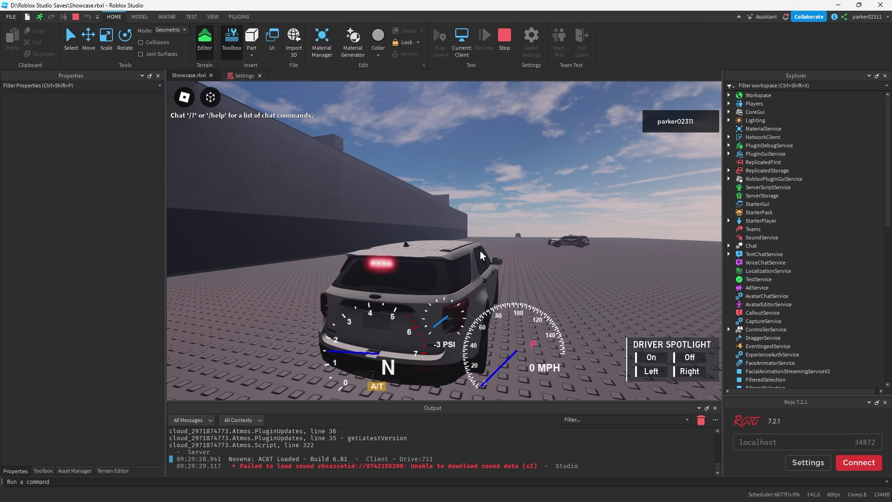
mouse_move(480, 252)
right_mouse_down()
mouse_move(473, 254)
mouse_move(481, 260)
right_mouse_up()
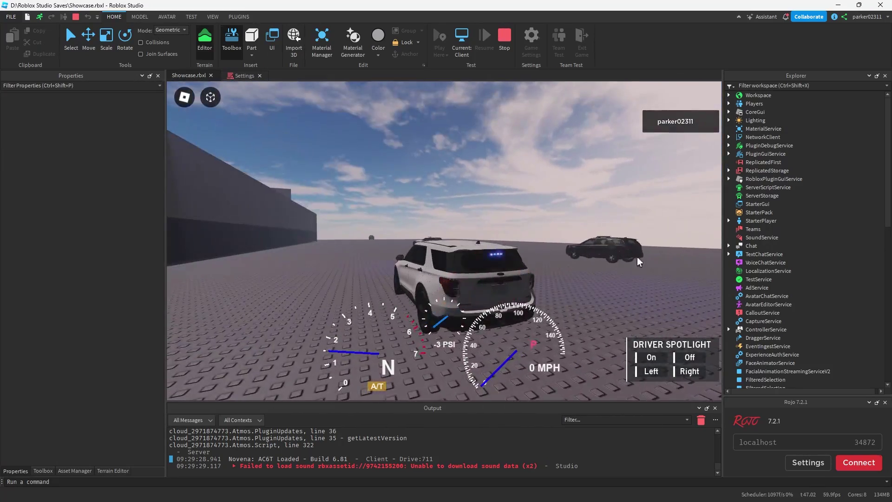
scroll(642, 259, "up", 3)
scroll(643, 260, "down", 5)
right_click_drag(643, 259, 603, 244)
scroll(642, 259, "up", 4)
scroll(603, 243, "down", 6)
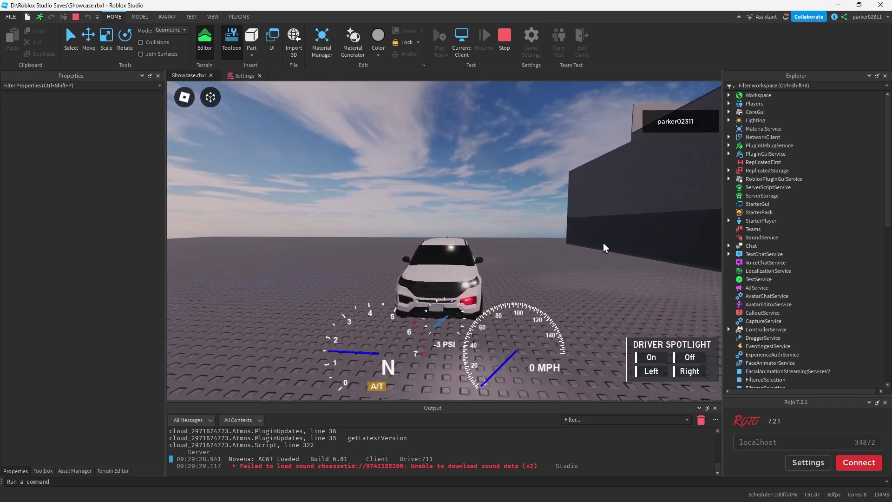
scroll(530, 217, "up", 5)
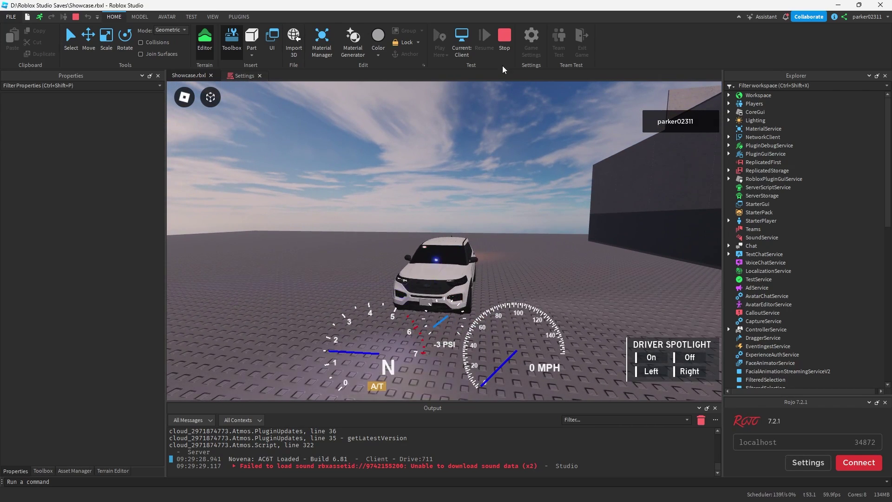
- Stop the play test with Shift+F5 and click the baseplate to deselect the SUV
key("shift+F5")
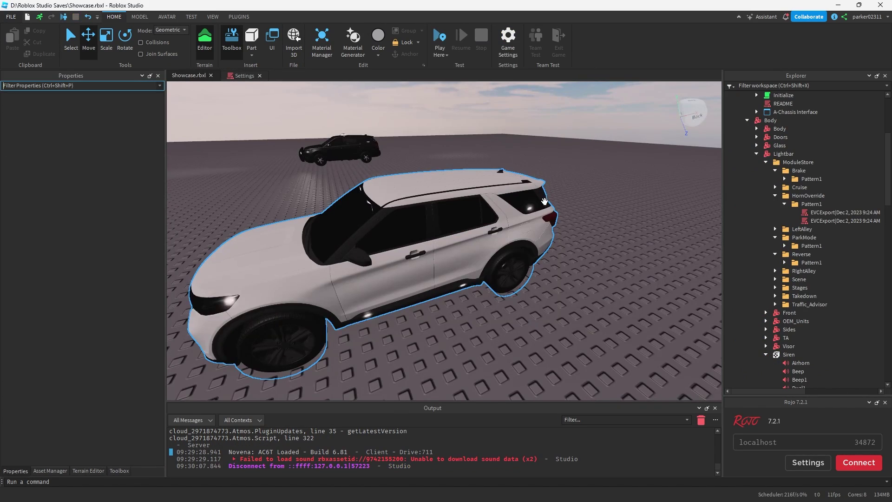
left_click(574, 205)
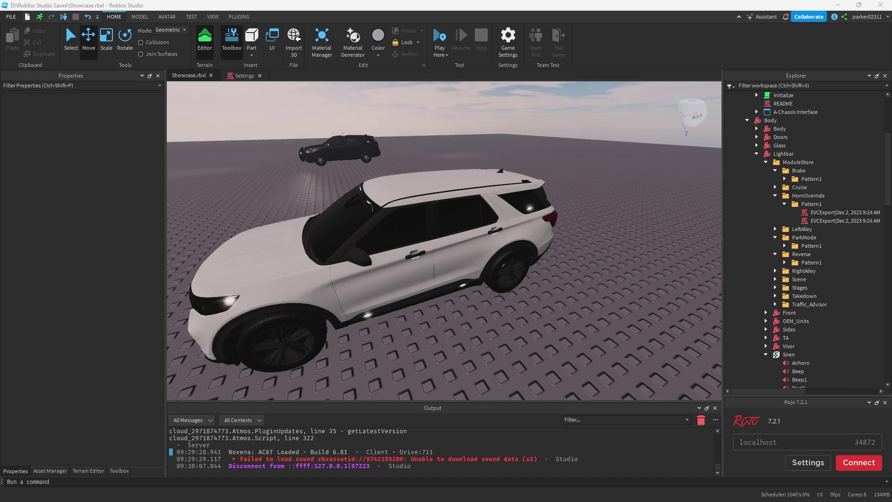